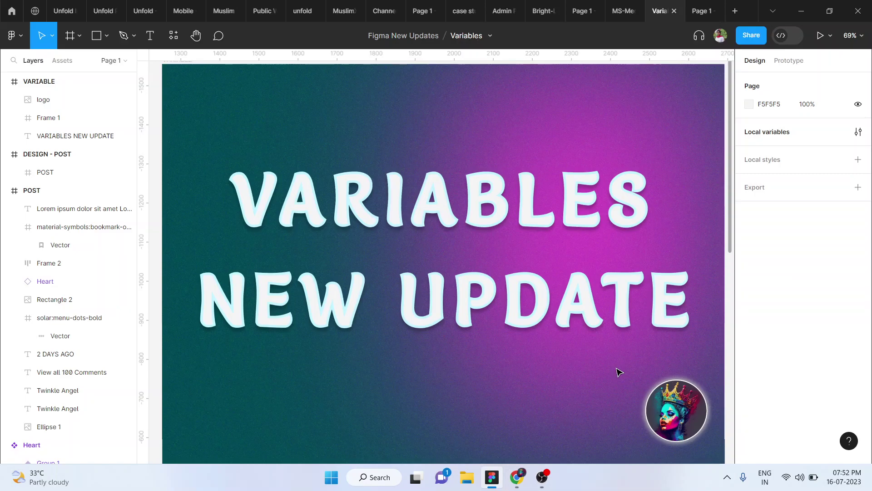
Preview the DESIGN - POST prototype and double-click the post to test the like count.
{"action": "scroll", "coordinate": [619, 372], "scroll_direction": "down", "scroll_amount": 2, "text": "ctrl"}
{"action": "scroll", "coordinate": [619, 372], "scroll_direction": "down", "scroll_amount": 3}
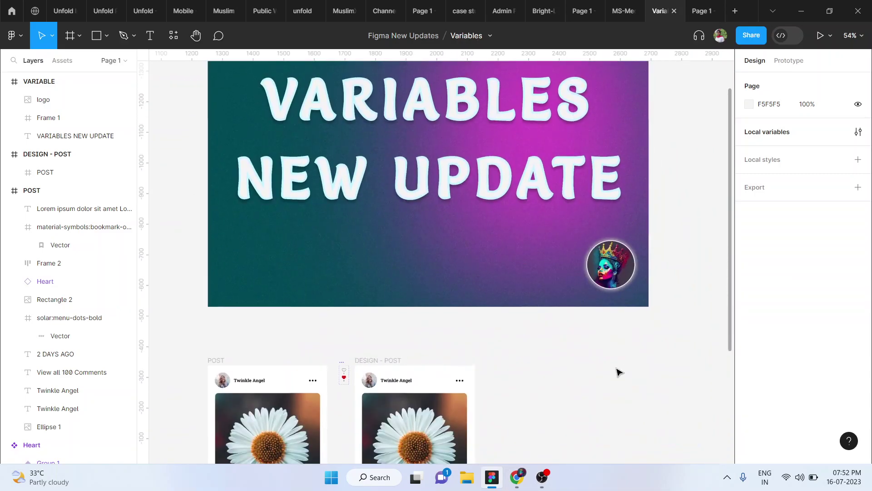
{"action": "scroll", "coordinate": [620, 371], "scroll_direction": "down", "scroll_amount": 3}
{"action": "left_click", "coordinate": [433, 295]}
{"action": "scroll", "coordinate": [434, 295], "scroll_direction": "up", "scroll_amount": 3, "text": "ctrl"}
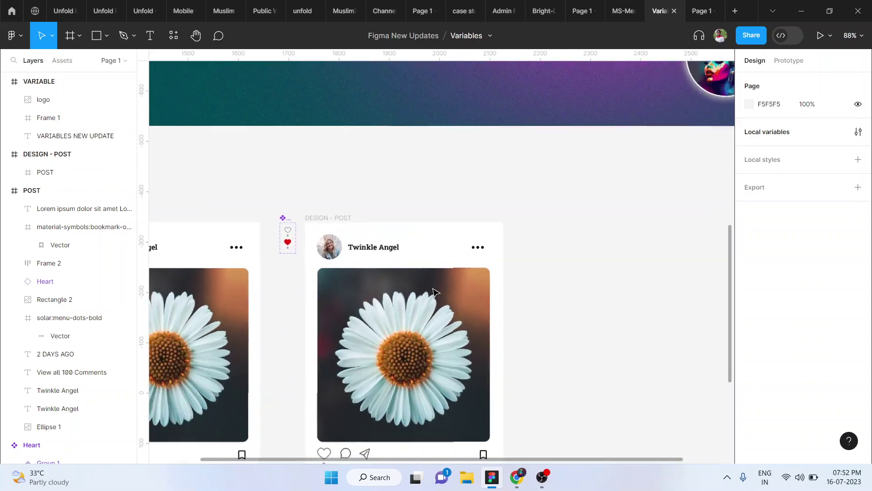
{"action": "scroll", "coordinate": [363, 228], "scroll_direction": "down", "scroll_amount": 2}
{"action": "scroll", "coordinate": [328, 157], "scroll_direction": "down", "scroll_amount": 1}
{"action": "left_click", "coordinate": [327, 108]}
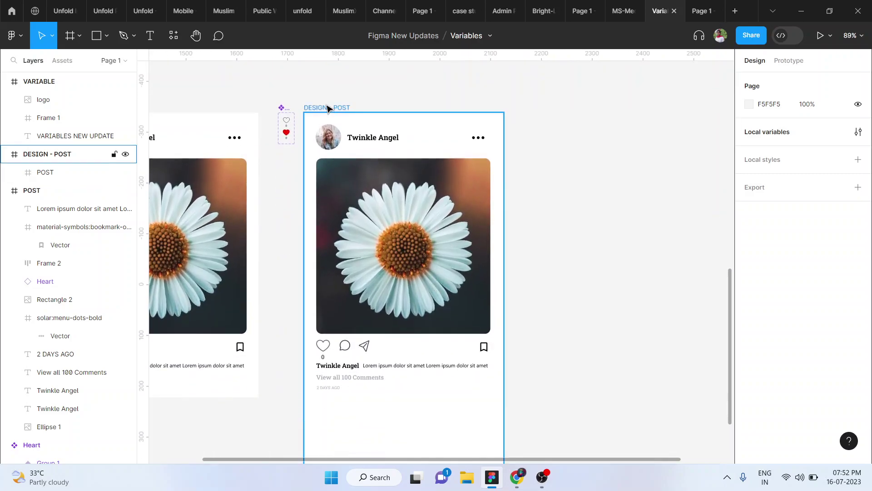
{"action": "left_click", "coordinate": [327, 109]}
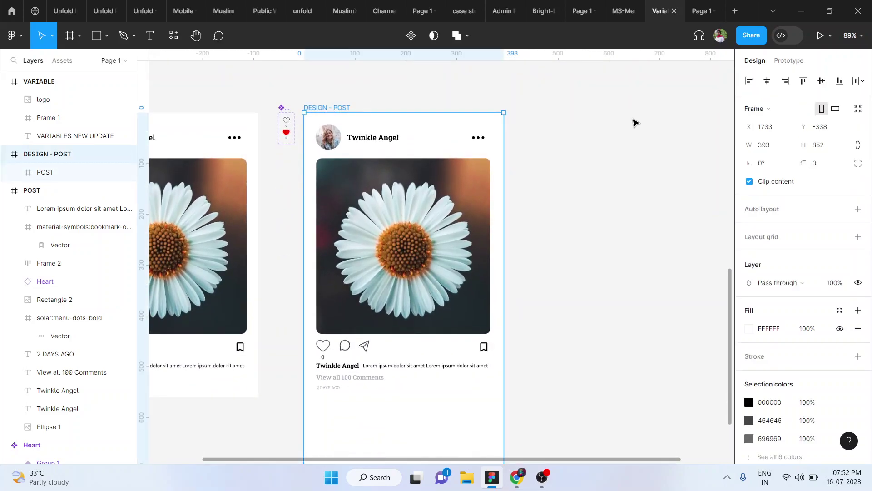
{"action": "left_click", "coordinate": [819, 36]}
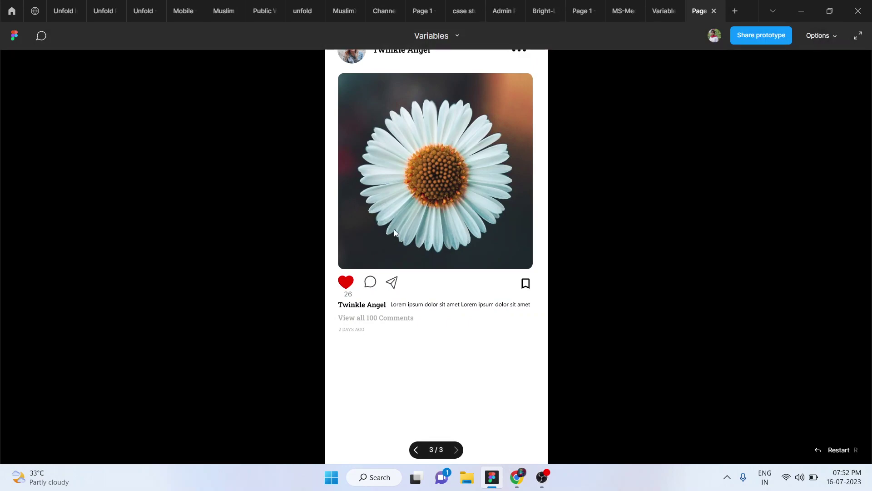
{"action": "double_click", "coordinate": [352, 285]}
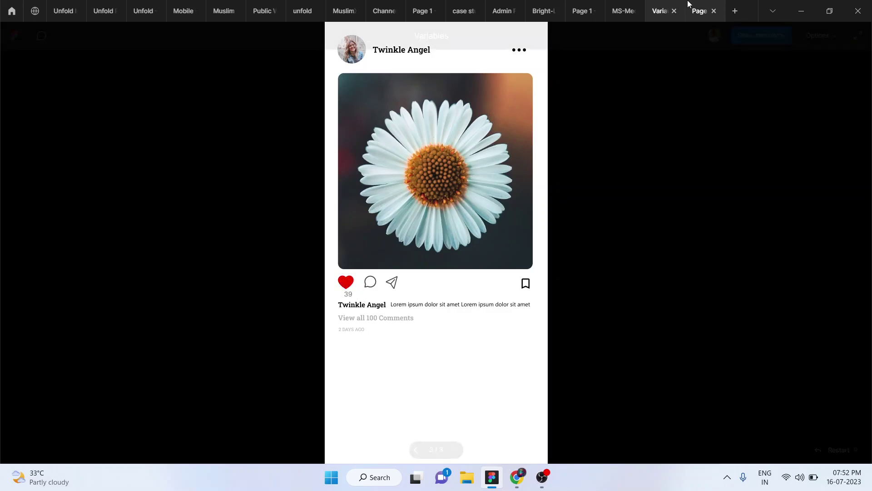
{"action": "left_click", "coordinate": [666, 10]}
Duplicate the POST frame and position the copy to the right of DESIGN - POST.
{"action": "left_click", "coordinate": [563, 209]}
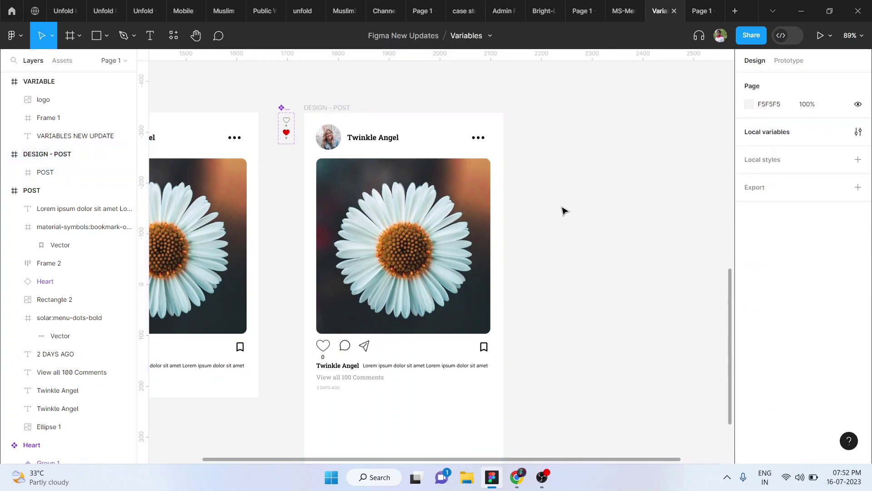
{"action": "scroll", "coordinate": [562, 210], "scroll_direction": "up", "scroll_amount": 1}
{"action": "scroll", "coordinate": [363, 227], "scroll_direction": "down", "scroll_amount": 1}
{"action": "scroll", "coordinate": [363, 228], "scroll_direction": "left", "scroll_amount": 2}
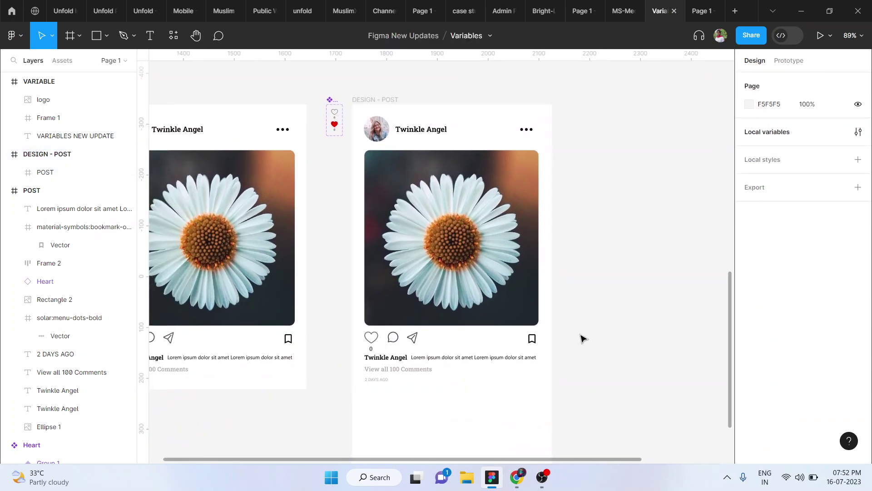
{"action": "scroll", "coordinate": [583, 339], "scroll_direction": "down", "scroll_amount": 2}
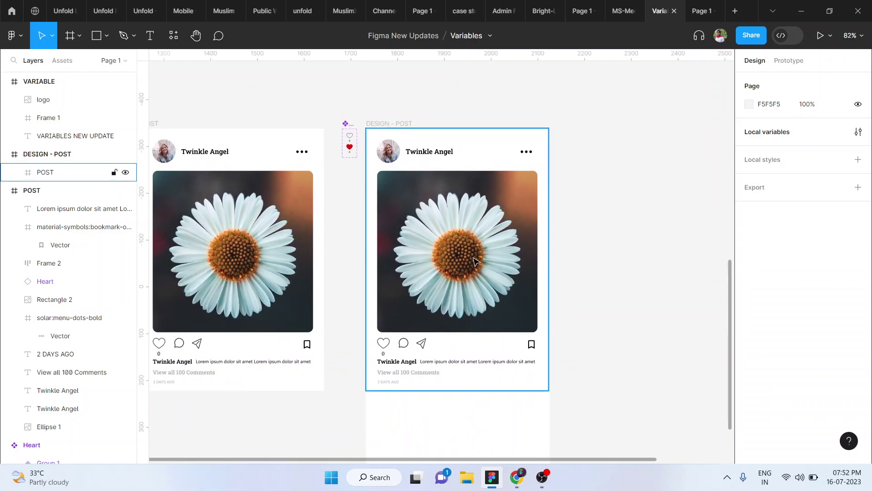
{"action": "scroll", "coordinate": [312, 213], "scroll_direction": "left", "scroll_amount": 2}
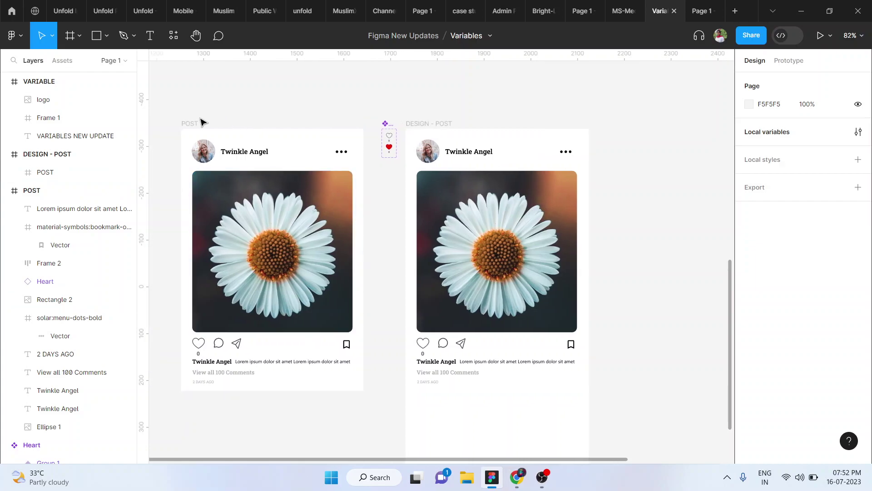
{"action": "left_click", "coordinate": [200, 122]}
{"action": "left_click_drag", "start_coordinate": [271, 226], "coordinate": [687, 228]}
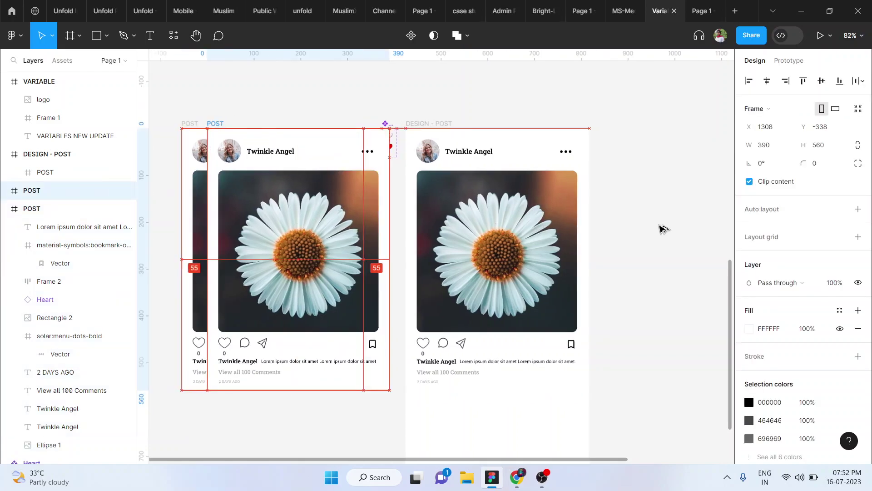
{"action": "scroll", "coordinate": [687, 228], "scroll_direction": "right", "scroll_amount": 5}
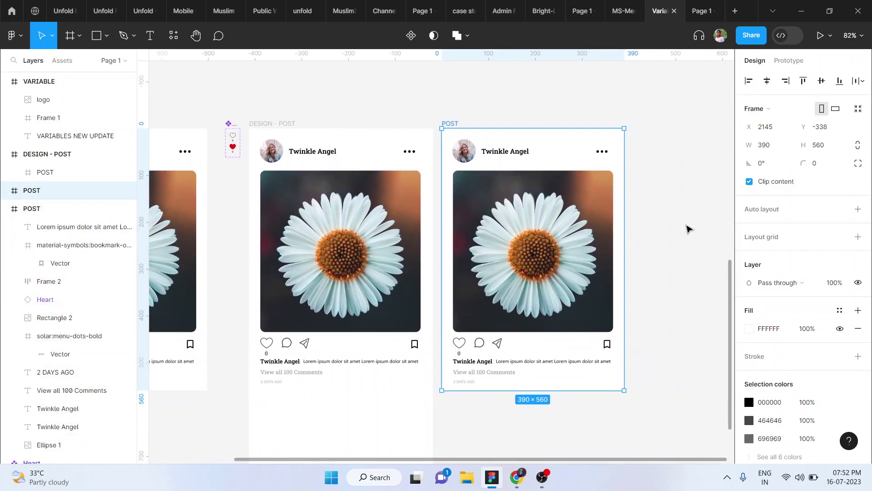
{"action": "scroll", "coordinate": [687, 229], "scroll_direction": "right", "scroll_amount": 2}
{"action": "left_click_drag", "start_coordinate": [587, 236], "coordinate": [603, 233]}
Delete the heart like button and its count from the copied POST frame.
{"action": "scroll", "coordinate": [599, 231], "scroll_direction": "up", "scroll_amount": 5}
{"action": "scroll", "coordinate": [598, 230], "scroll_direction": "down", "scroll_amount": 4}
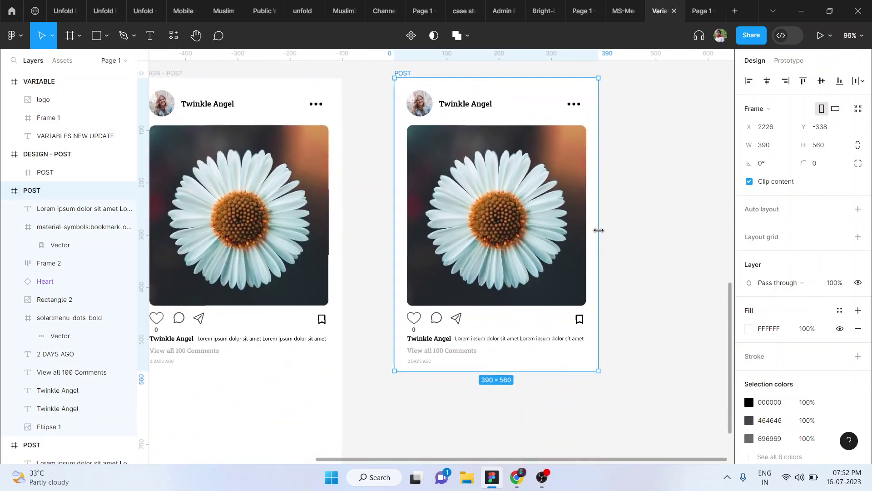
{"action": "scroll", "coordinate": [598, 230], "scroll_direction": "down", "scroll_amount": 2}
{"action": "scroll", "coordinate": [545, 272], "scroll_direction": "right", "scroll_amount": 1}
{"action": "scroll", "coordinate": [441, 313], "scroll_direction": "up", "scroll_amount": 2}
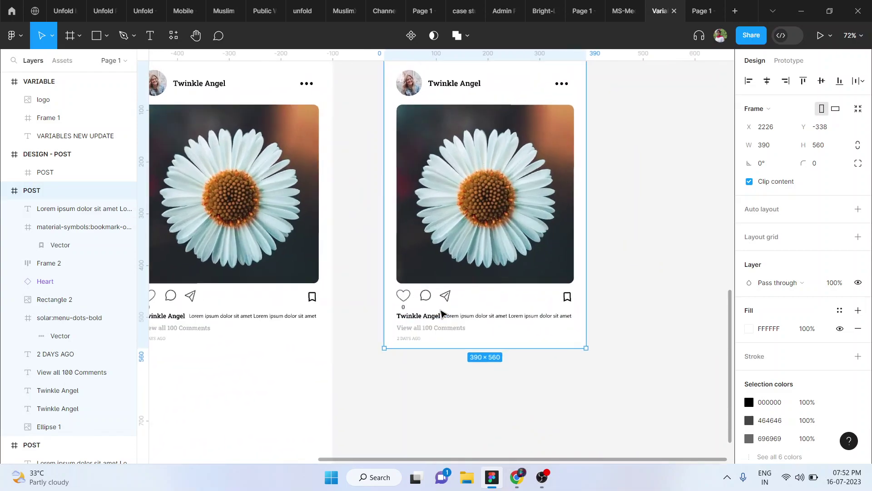
{"action": "scroll", "coordinate": [395, 308], "scroll_direction": "up", "scroll_amount": 3}
{"action": "left_click", "coordinate": [397, 303]}
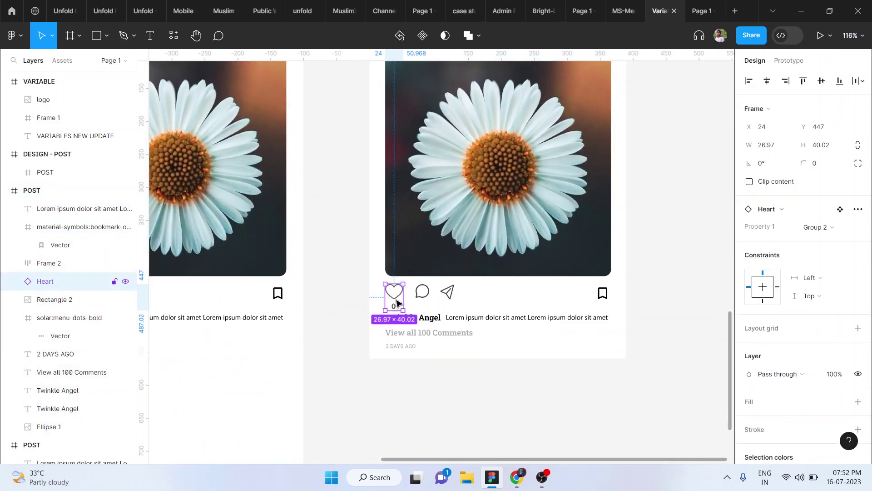
{"action": "scroll", "coordinate": [396, 303], "scroll_direction": "up", "scroll_amount": 5}
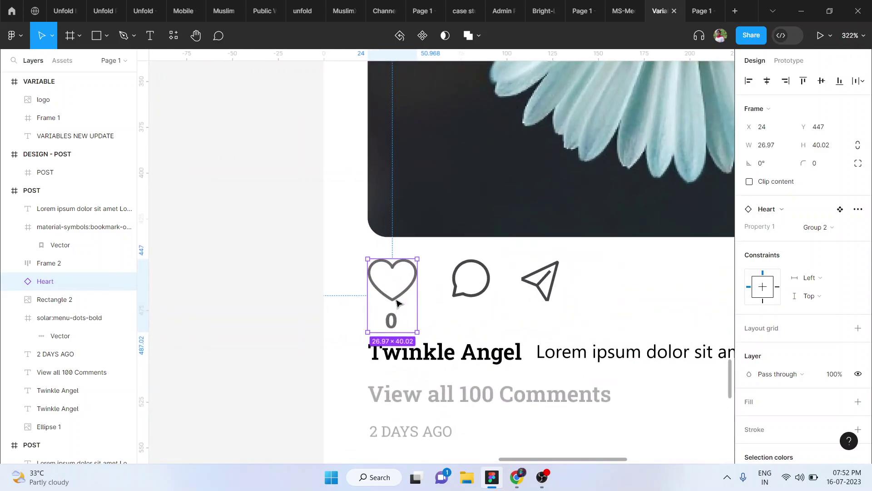
{"action": "key", "text": "Delete"}
Launch the Iconify plugin from the canvas right-click Plugins menu.
{"action": "scroll", "coordinate": [396, 303], "scroll_direction": "down", "scroll_amount": 5}
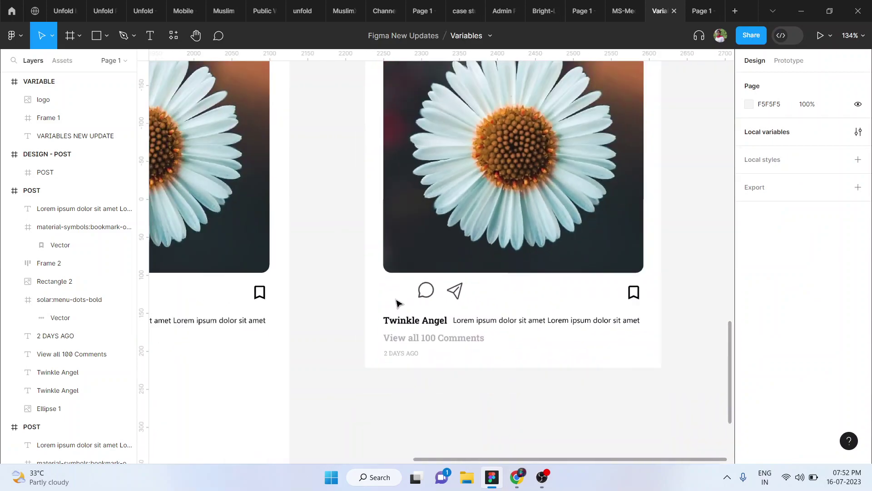
{"action": "scroll", "coordinate": [396, 303], "scroll_direction": "right", "scroll_amount": 3}
{"action": "scroll", "coordinate": [397, 303], "scroll_direction": "down", "scroll_amount": 1}
{"action": "scroll", "coordinate": [396, 303], "scroll_direction": "up", "scroll_amount": 4}
{"action": "scroll", "coordinate": [397, 303], "scroll_direction": "down", "scroll_amount": 2}
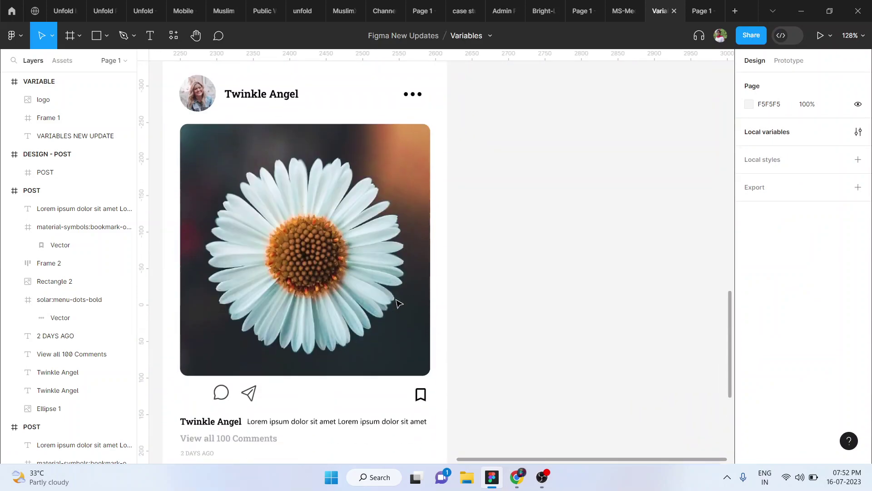
{"action": "right_click", "coordinate": [561, 250]}
{"action": "mouse_move", "coordinate": [621, 348]}
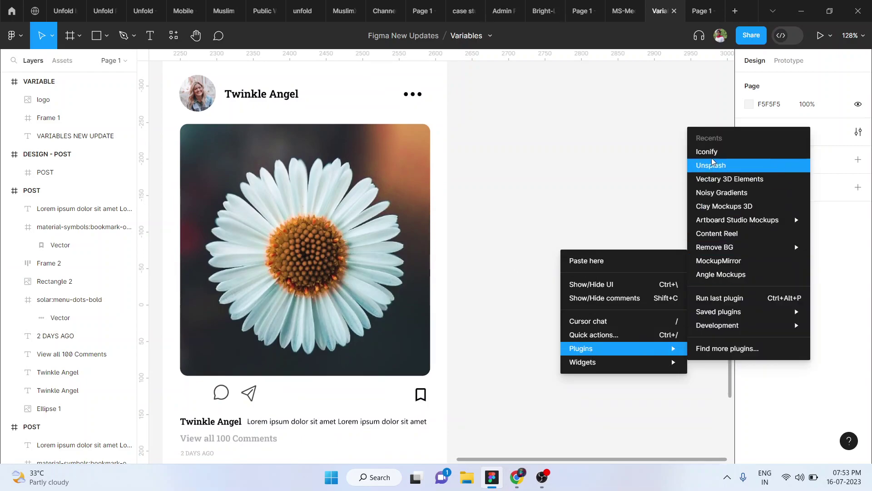
{"action": "left_click", "coordinate": [712, 151]}
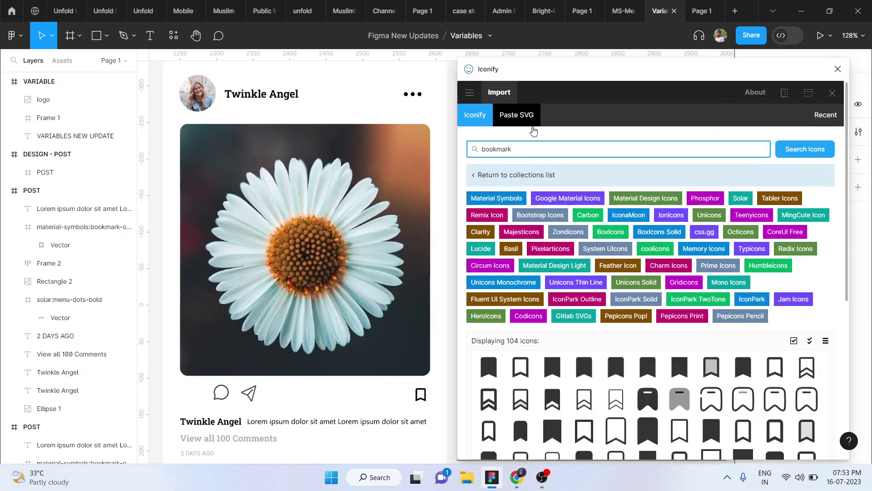
Search Iconify for 'HEART' and drag the outline and filled heart icons onto the canvas.
{"action": "key", "text": "ctrl+a"}
{"action": "key", "text": "BackSpace"}
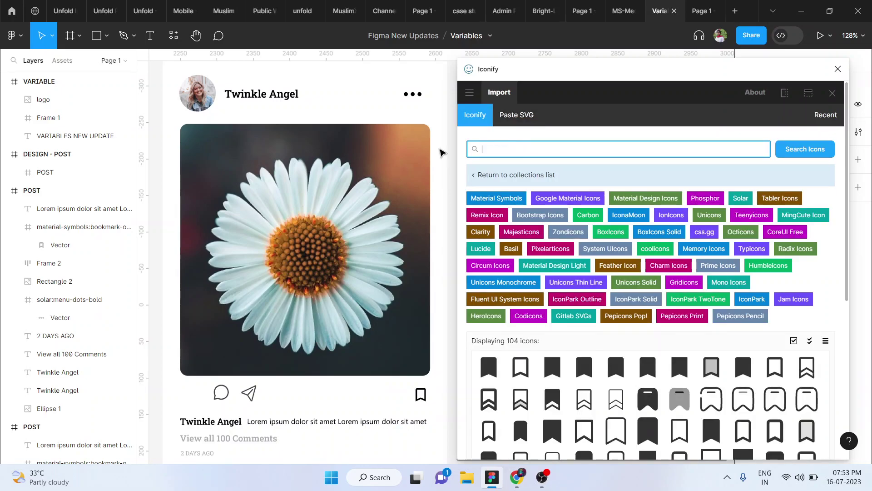
{"action": "type", "text": "HEART"}
{"action": "key", "text": "BackSpace"}
{"action": "type", "text": "T"}
{"action": "key", "text": "Return"}
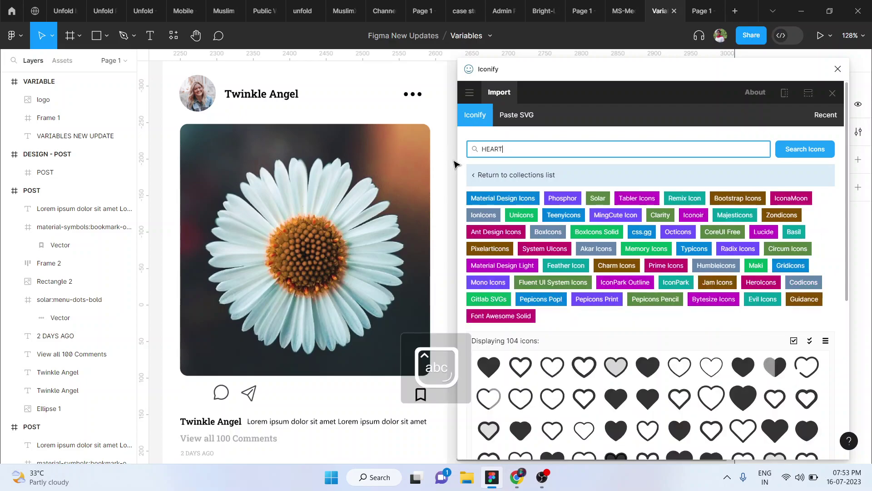
{"action": "scroll", "coordinate": [367, 307], "scroll_direction": "right", "scroll_amount": 3}
{"action": "scroll", "coordinate": [367, 307], "scroll_direction": "down", "scroll_amount": 1}
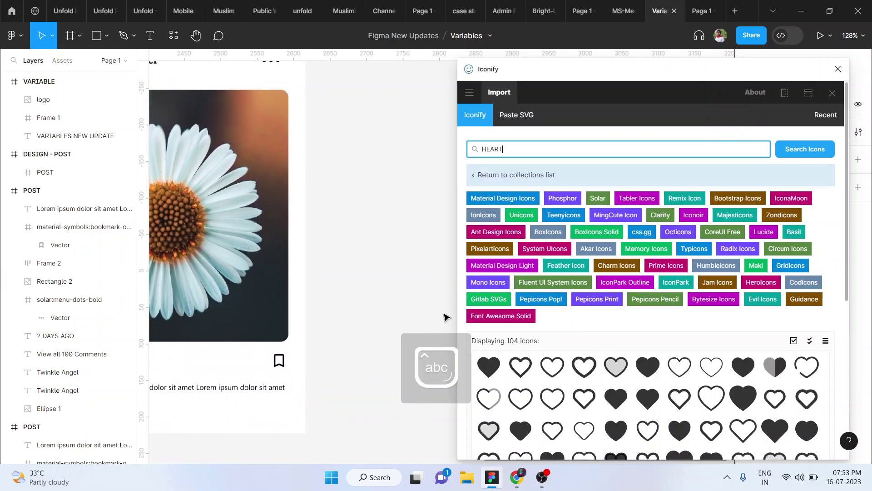
{"action": "left_click_drag", "start_coordinate": [679, 366], "coordinate": [432, 240]}
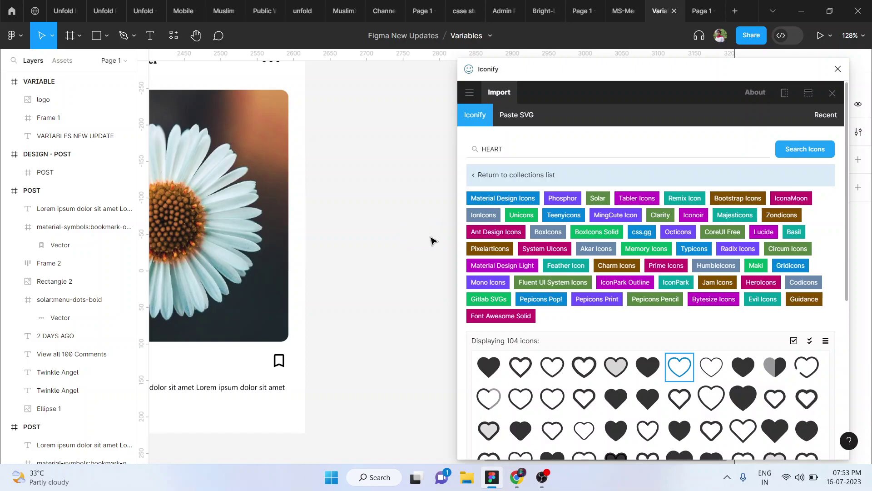
{"action": "left_click_drag", "start_coordinate": [426, 373], "coordinate": [426, 373]}
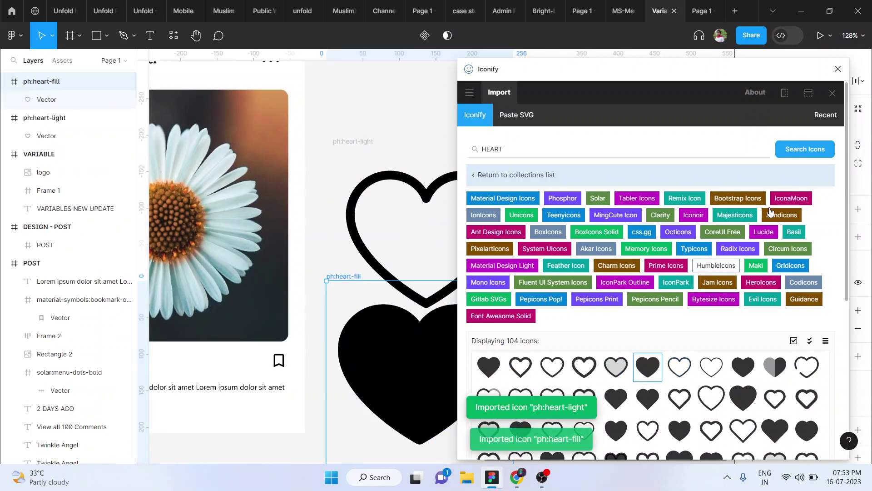
Place the filled heart directly below the outline heart.
{"action": "left_click", "coordinate": [838, 69]}
{"action": "scroll", "coordinate": [503, 234], "scroll_direction": "down", "scroll_amount": 1}
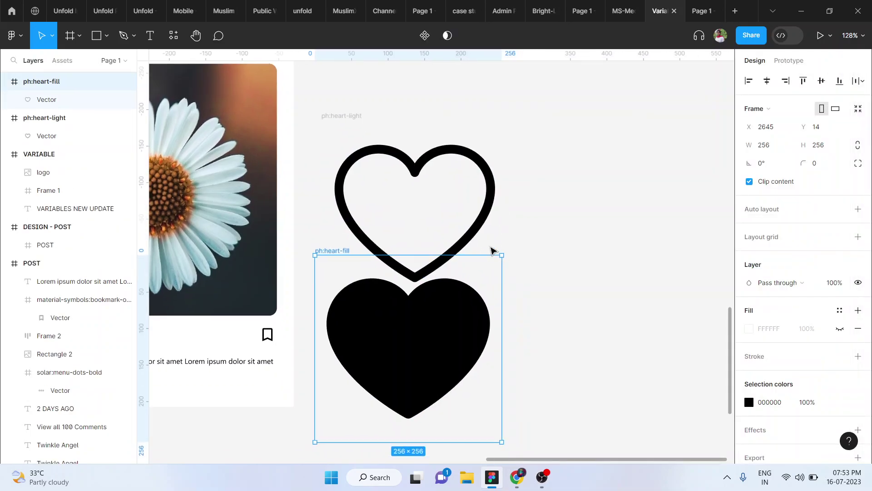
{"action": "left_click_drag", "start_coordinate": [431, 333], "coordinate": [431, 370]}
{"action": "right_click", "coordinate": [430, 370]}
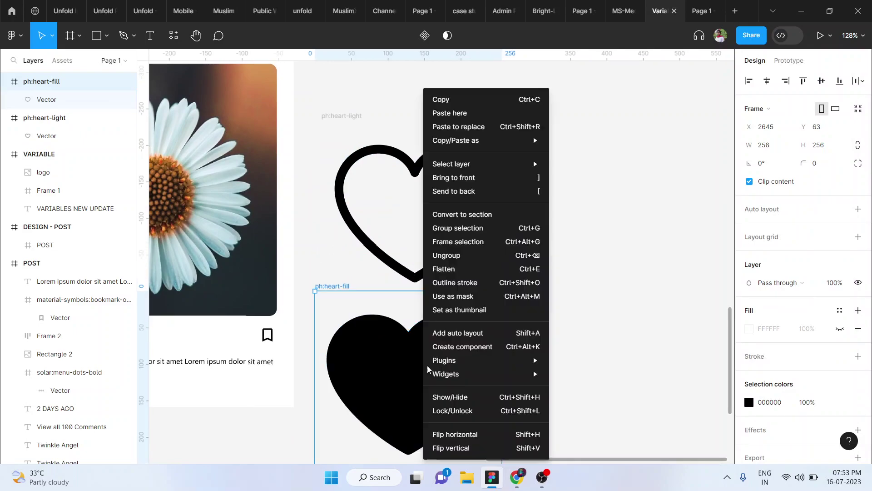
{"action": "left_click", "coordinate": [386, 327]}
Scale both heart frames down to about 25 px wide with the K scale tool.
{"action": "left_click", "coordinate": [335, 118], "text": "shift"}
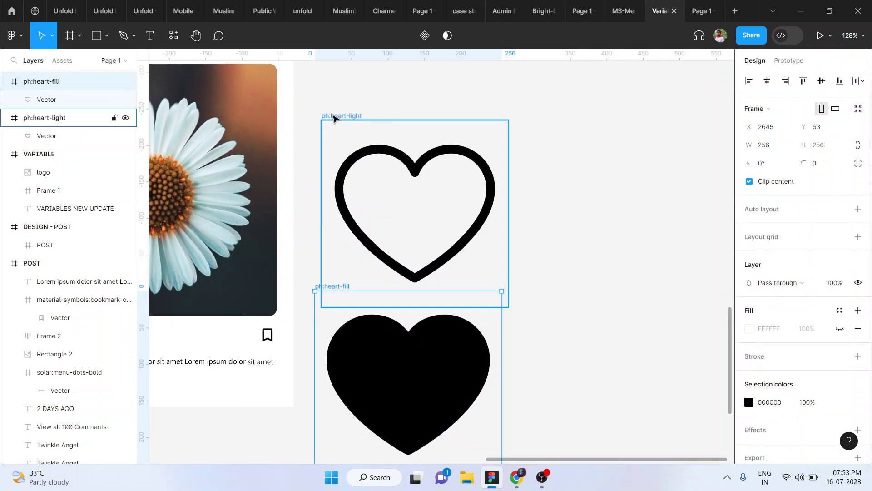
{"action": "scroll", "coordinate": [334, 117], "scroll_direction": "down", "scroll_amount": 3}
{"action": "key", "text": "k"}
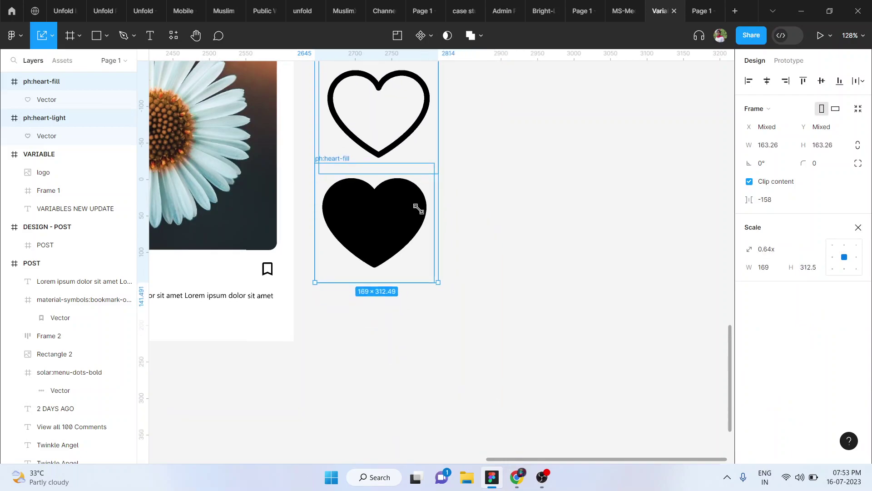
{"action": "left_click_drag", "start_coordinate": [505, 414], "coordinate": [374, 164]}
{"action": "scroll", "coordinate": [366, 151], "scroll_direction": "up", "scroll_amount": 4}
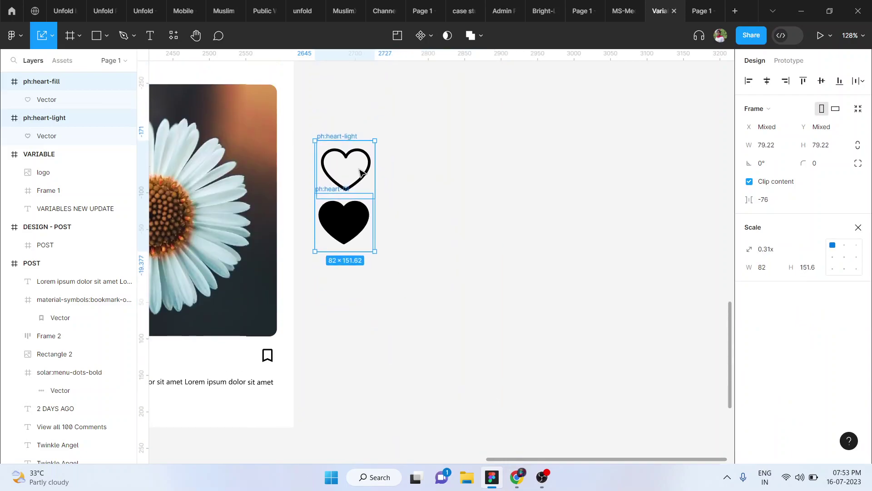
{"action": "key", "text": "shift+Down"}
{"action": "left_click_drag", "start_coordinate": [369, 246], "coordinate": [336, 188]}
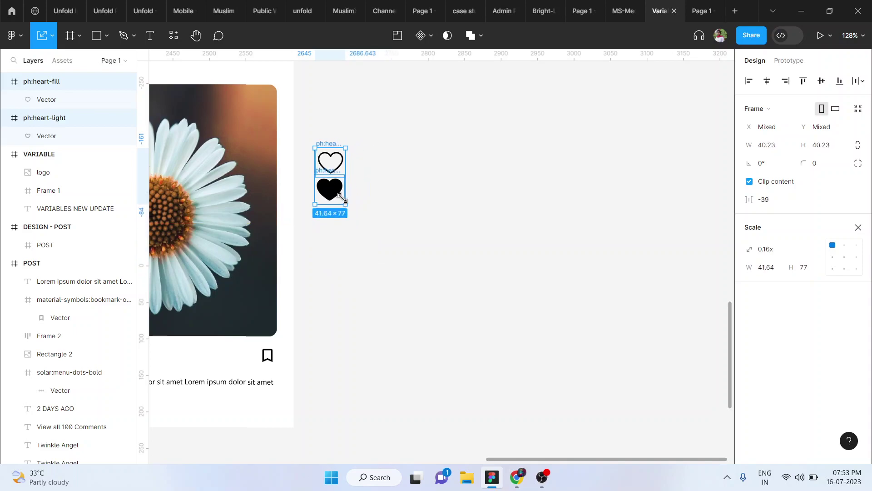
{"action": "left_click", "coordinate": [339, 190]}
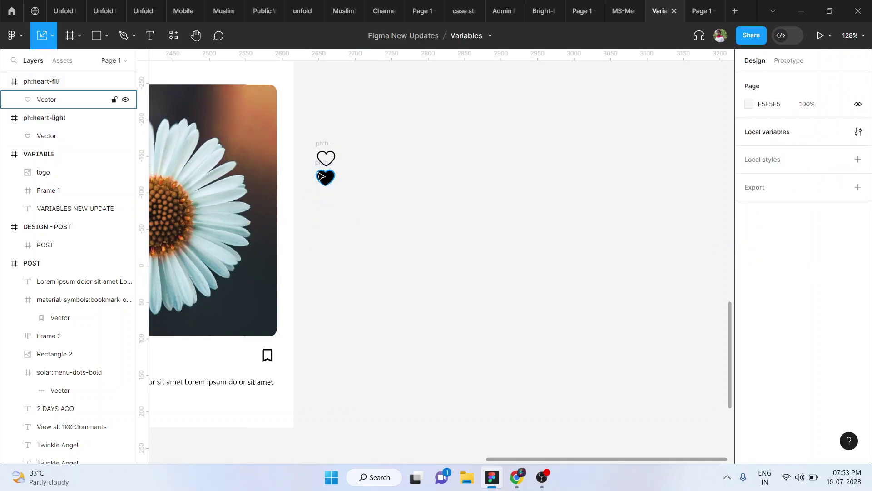
Drag the filled and outline heart vectors out of their frames.
{"action": "left_click_drag", "start_coordinate": [319, 174], "coordinate": [321, 240]}
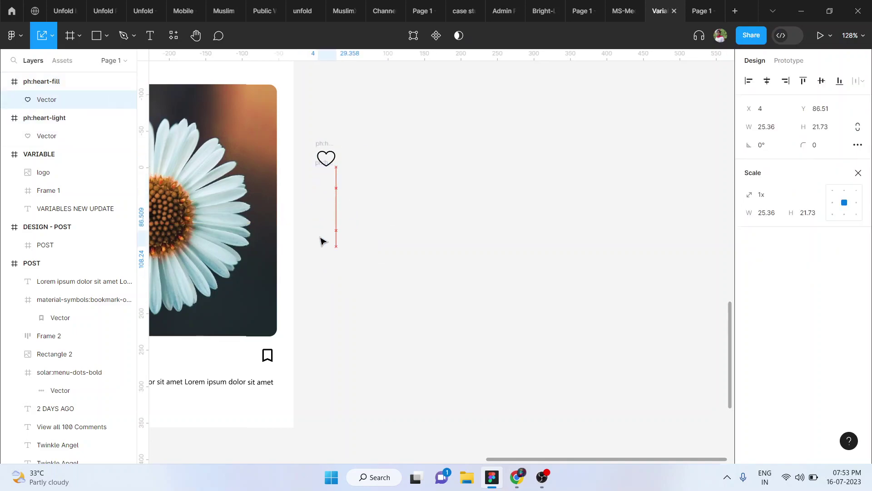
{"action": "left_click", "coordinate": [327, 157]}
{"action": "double_click", "coordinate": [330, 156]}
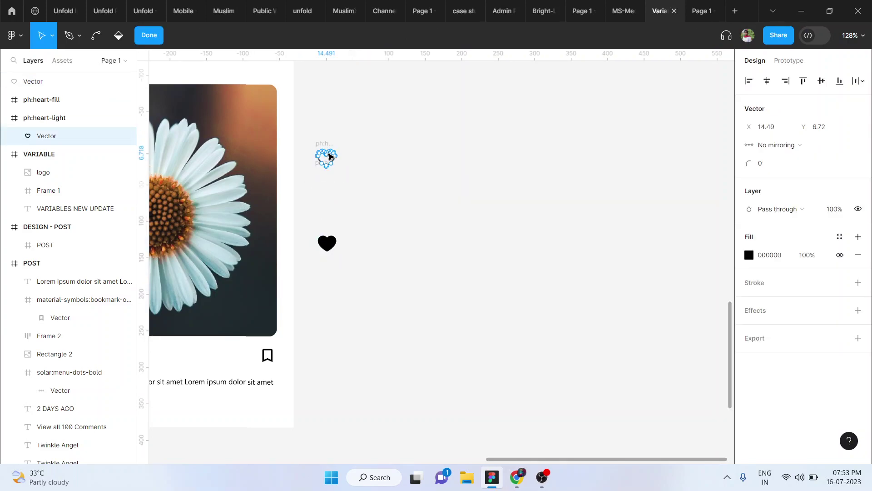
{"action": "key", "text": "Escape"}
{"action": "left_click_drag", "start_coordinate": [330, 163], "coordinate": [328, 221]}
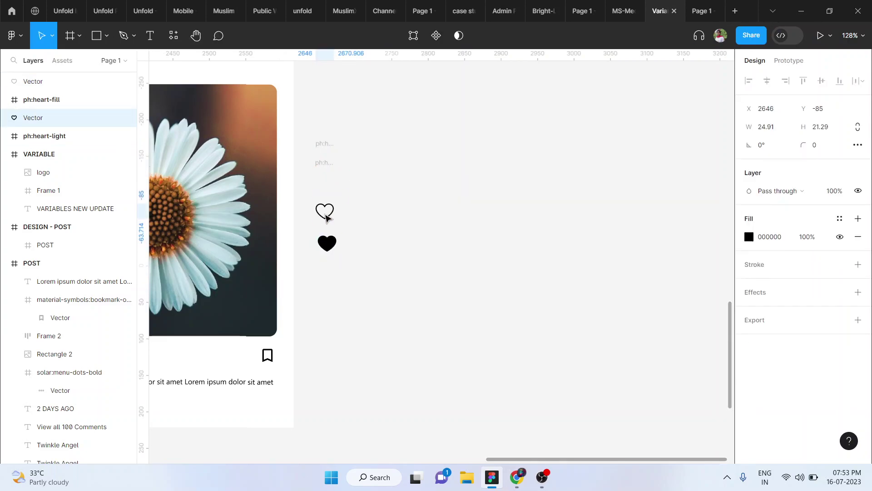
Delete the empty ph:heart-light and ph:heart-fill frames.
{"action": "left_click", "coordinate": [334, 143]}
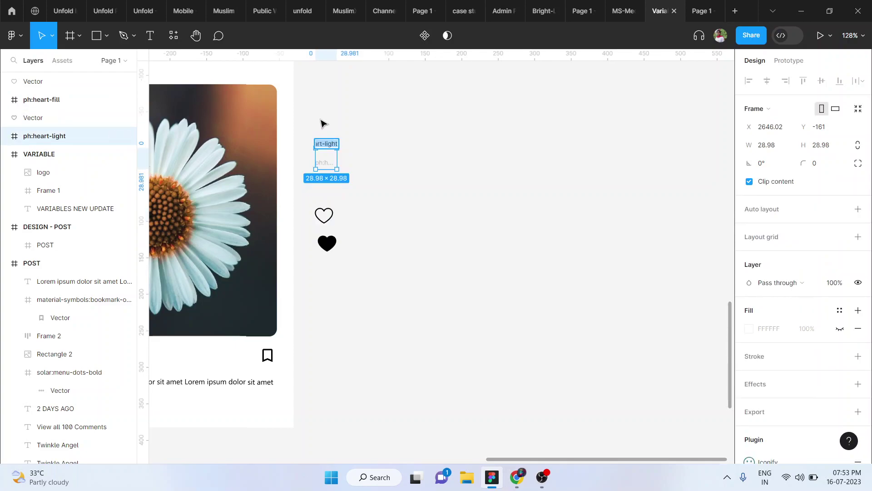
{"action": "left_click_drag", "start_coordinate": [325, 123], "coordinate": [333, 184]}
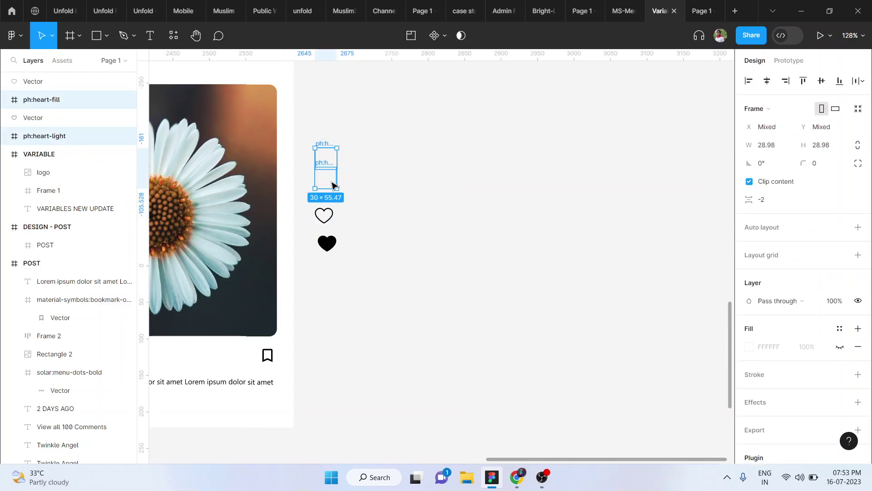
{"action": "key", "text": "Delete"}
{"action": "scroll", "coordinate": [334, 186], "scroll_direction": "up", "scroll_amount": 5}
Give the outline heart a dark grey fill from the document colours.
{"action": "scroll", "coordinate": [334, 185], "scroll_direction": "up", "scroll_amount": 4}
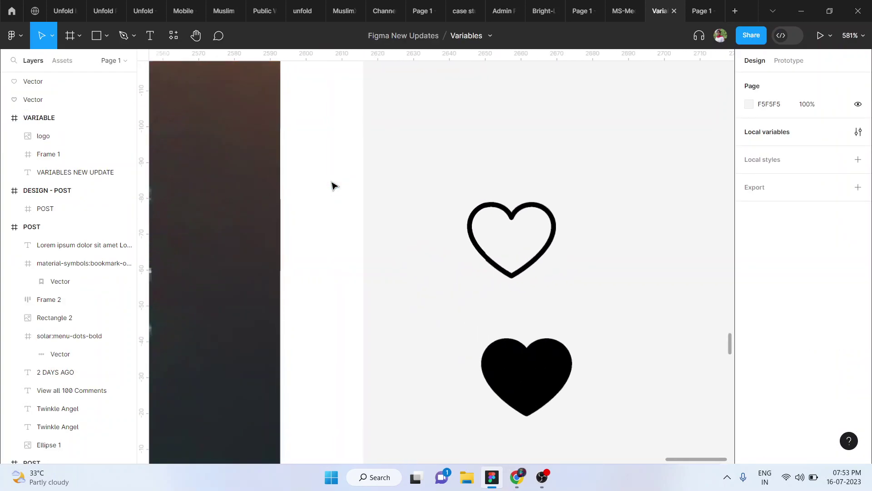
{"action": "scroll", "coordinate": [334, 185], "scroll_direction": "up", "scroll_amount": 2}
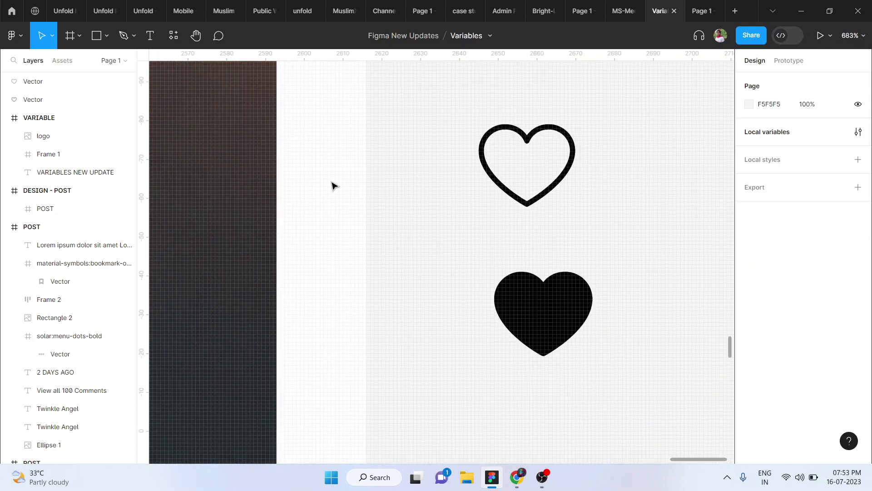
{"action": "left_click", "coordinate": [517, 197]}
{"action": "left_click", "coordinate": [748, 239]}
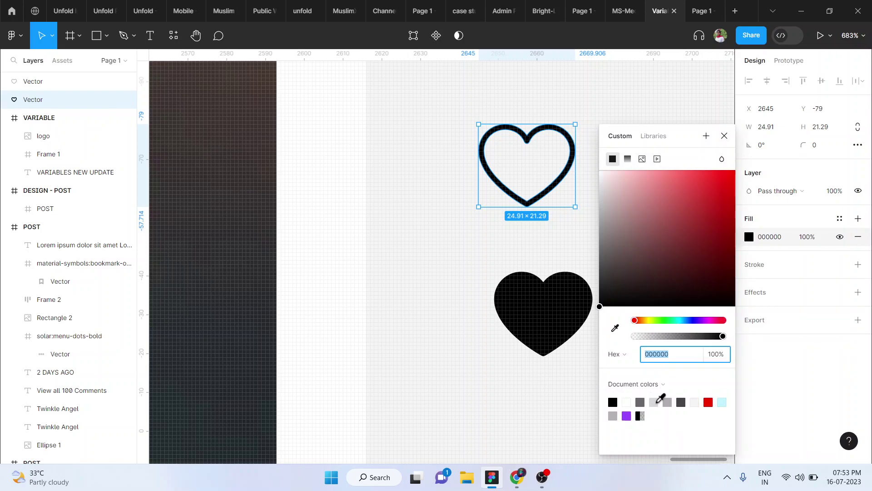
{"action": "left_click", "coordinate": [667, 402]}
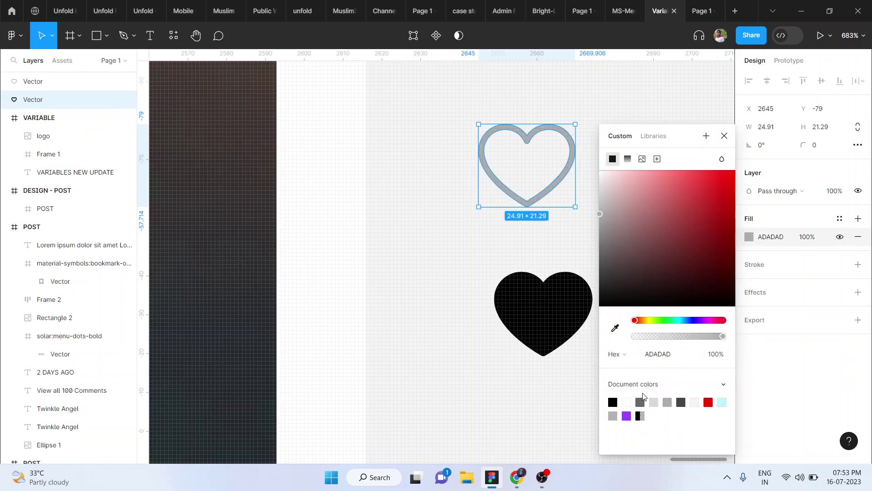
{"action": "left_click", "coordinate": [640, 401]}
{"action": "left_click", "coordinate": [542, 273]}
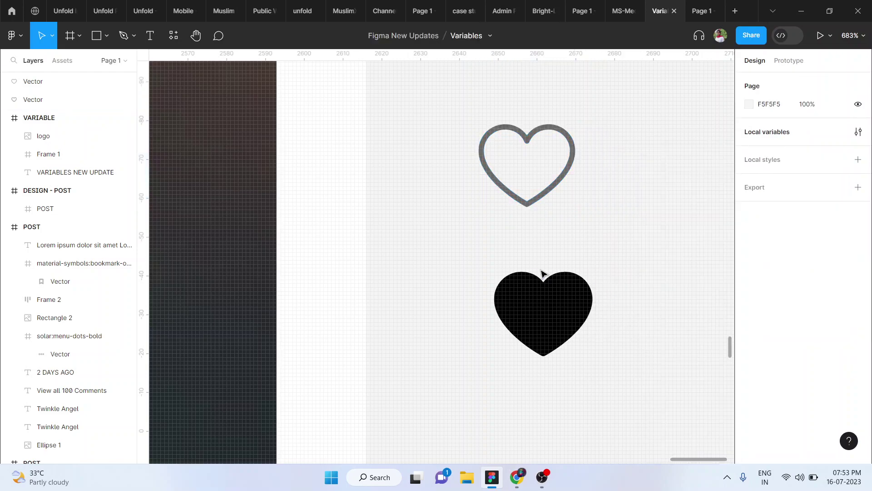
Fill the solid heart bright red EA0000.
{"action": "left_click", "coordinate": [557, 305]}
{"action": "key", "text": "i"}
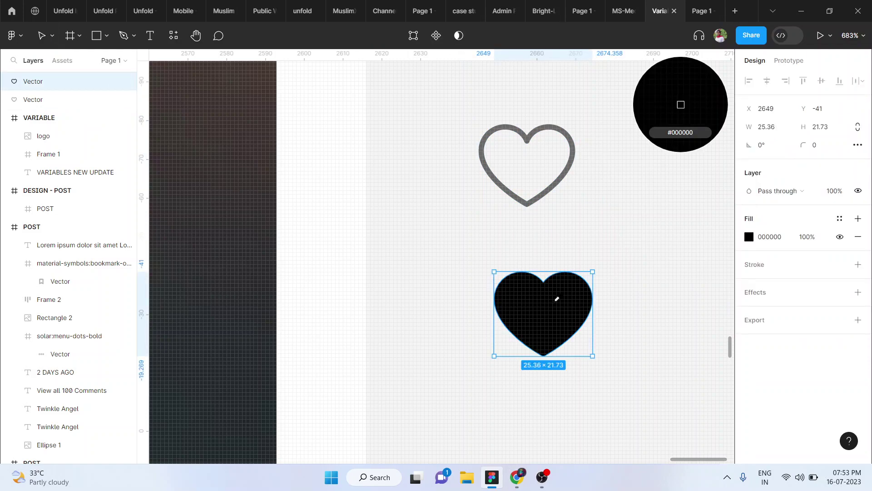
{"action": "left_click", "coordinate": [557, 298]}
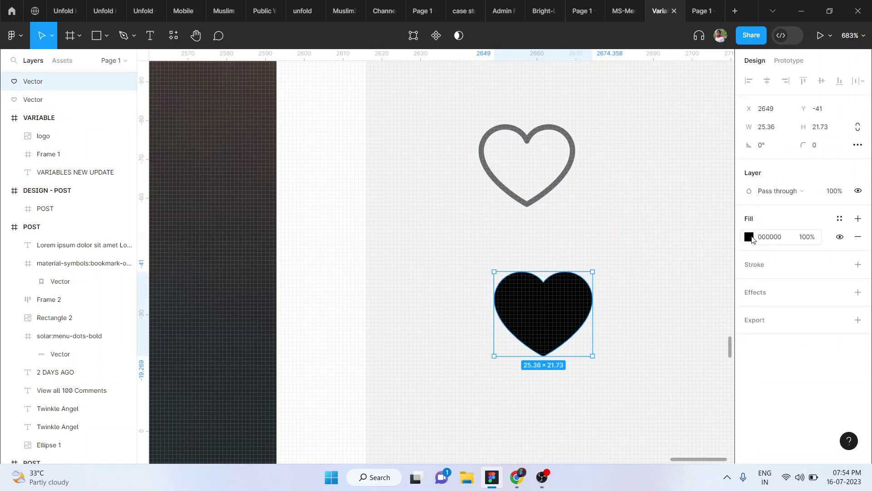
{"action": "left_click", "coordinate": [749, 236]}
{"action": "left_click", "coordinate": [717, 197]}
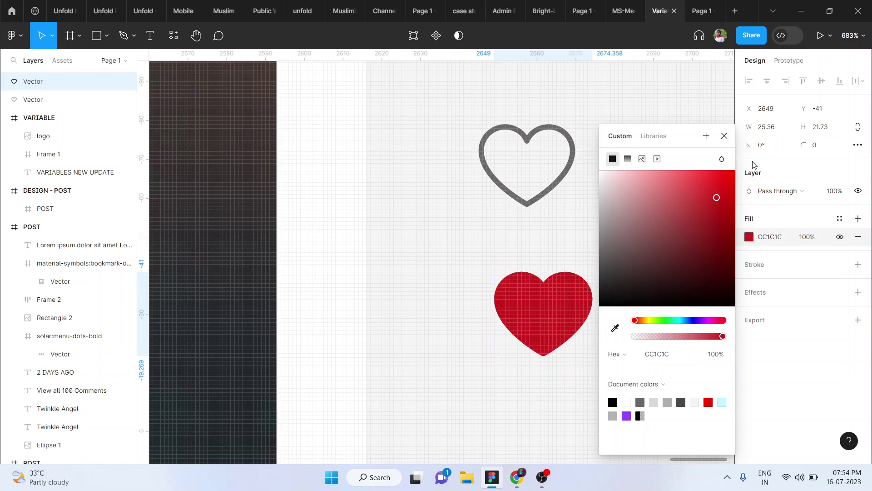
{"action": "left_click", "coordinate": [734, 176]}
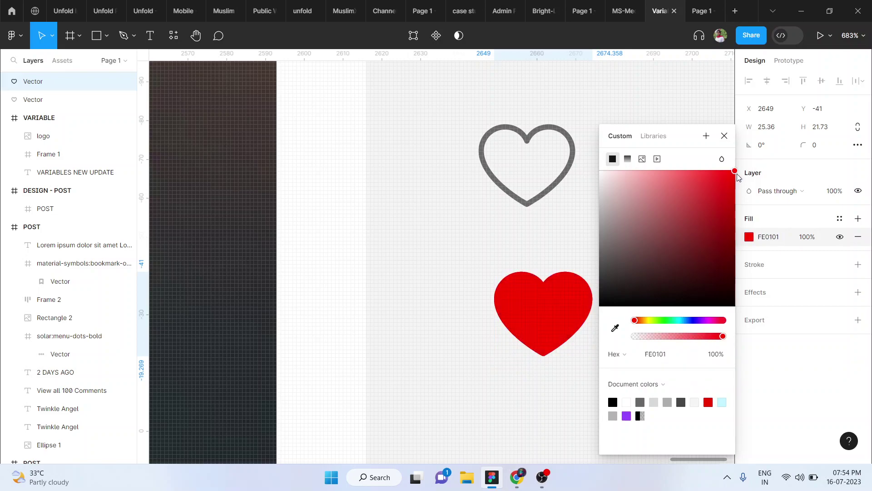
{"action": "left_click_drag", "start_coordinate": [747, 186], "coordinate": [736, 182]}
{"action": "left_click", "coordinate": [580, 237]}
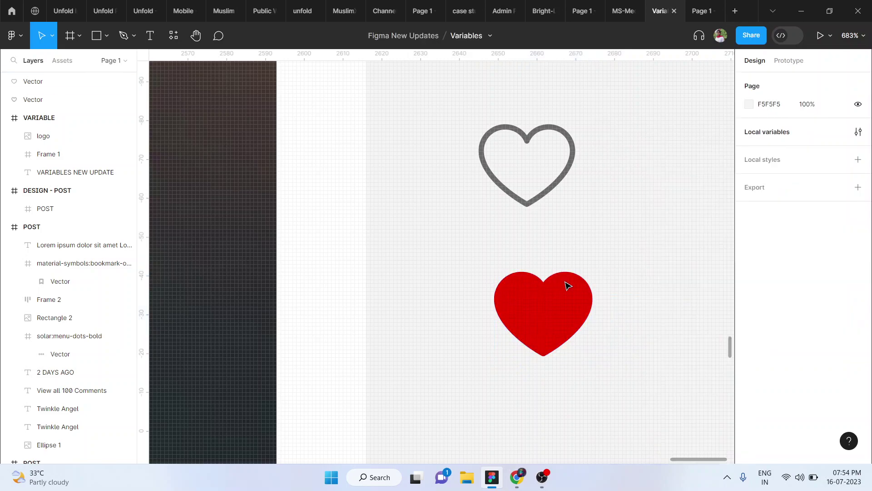
Nudge the red heart slightly up and to the left.
{"action": "left_click", "coordinate": [559, 288]}
{"action": "mouse_move", "coordinate": [559, 288]}
{"action": "left_mouse_down"}
{"action": "mouse_move", "coordinate": [551, 275]}
{"action": "mouse_move", "coordinate": [528, 302]}
{"action": "left_mouse_up"}
{"action": "scroll", "coordinate": [551, 274], "scroll_direction": "right", "scroll_amount": 2}
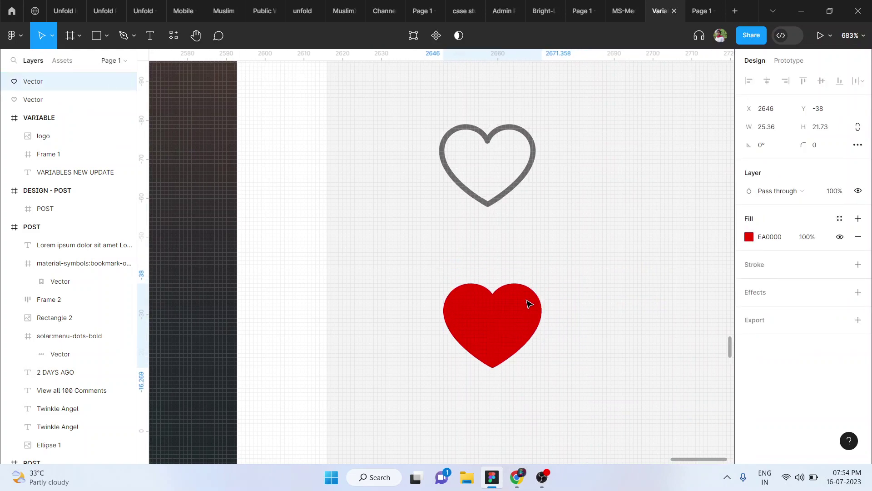
{"action": "left_click", "coordinate": [604, 285]}
Add a '0' count text at font size 12 under the outline heart.
{"action": "key", "text": "t"}
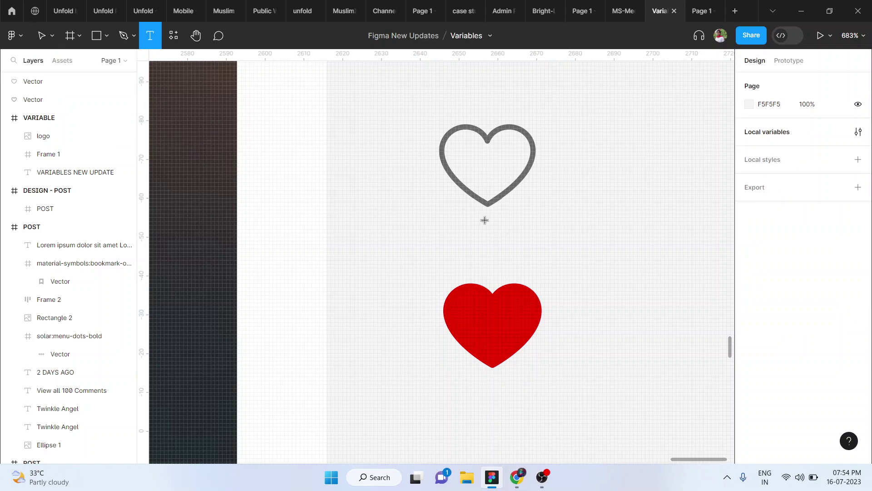
{"action": "left_click", "coordinate": [487, 222]}
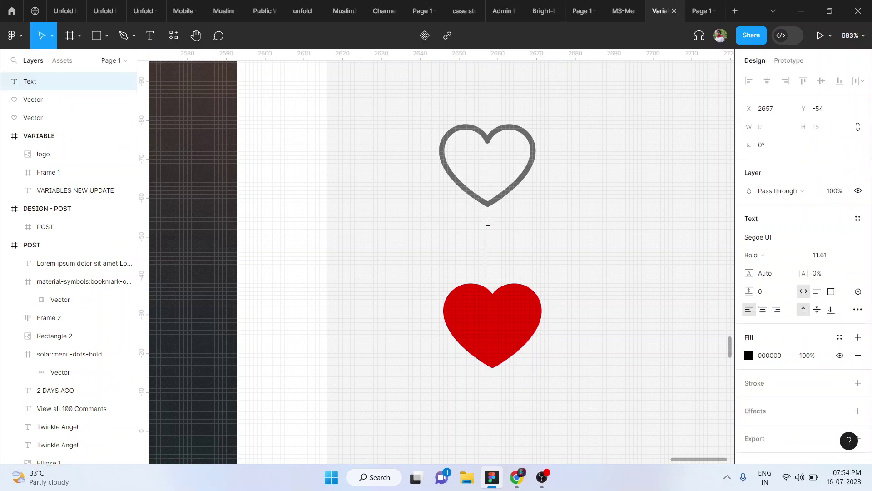
{"action": "type", "text": "0"}
{"action": "key", "text": "Escape"}
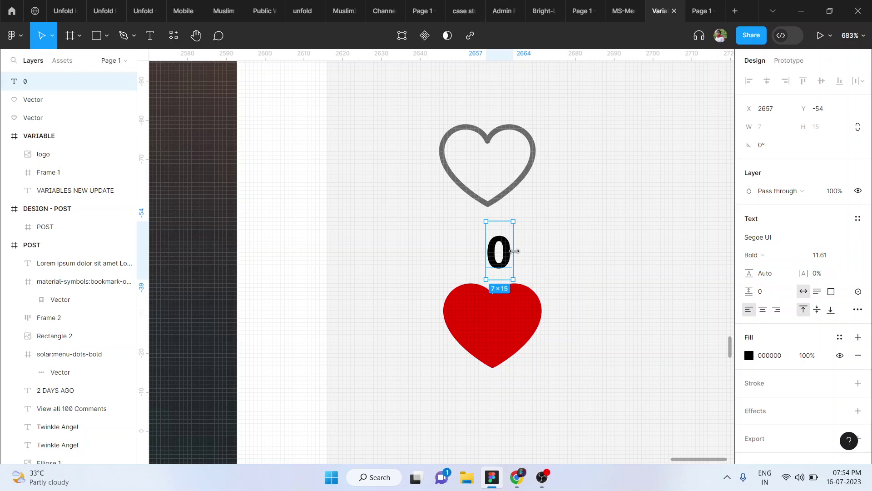
{"action": "left_click", "coordinate": [823, 257]}
{"action": "type", "text": "12"}
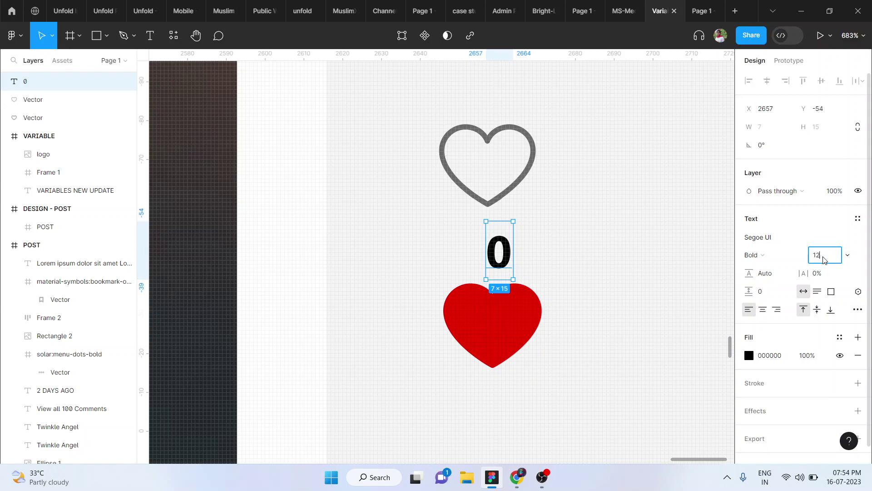
{"action": "key", "text": "Return"}
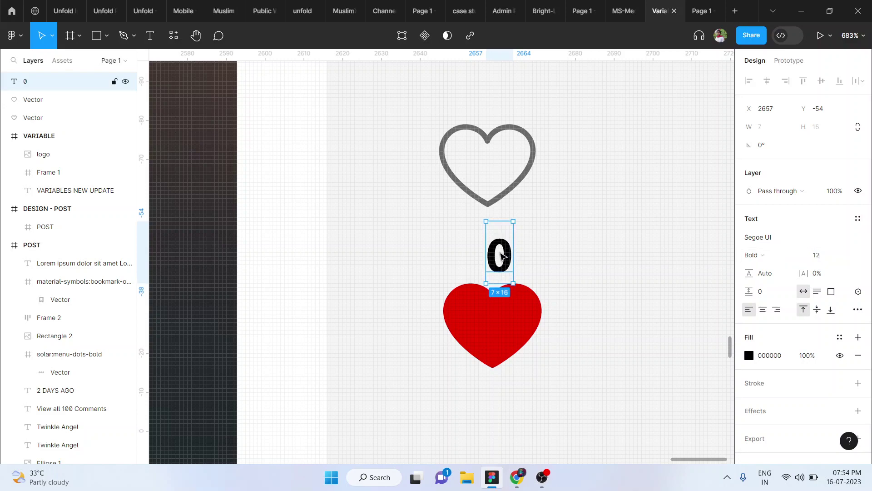
{"action": "mouse_move", "coordinate": [501, 257]}
{"action": "left_mouse_down"}
{"action": "mouse_move", "coordinate": [489, 241]}
{"action": "mouse_move", "coordinate": [499, 398]}
{"action": "left_mouse_up"}
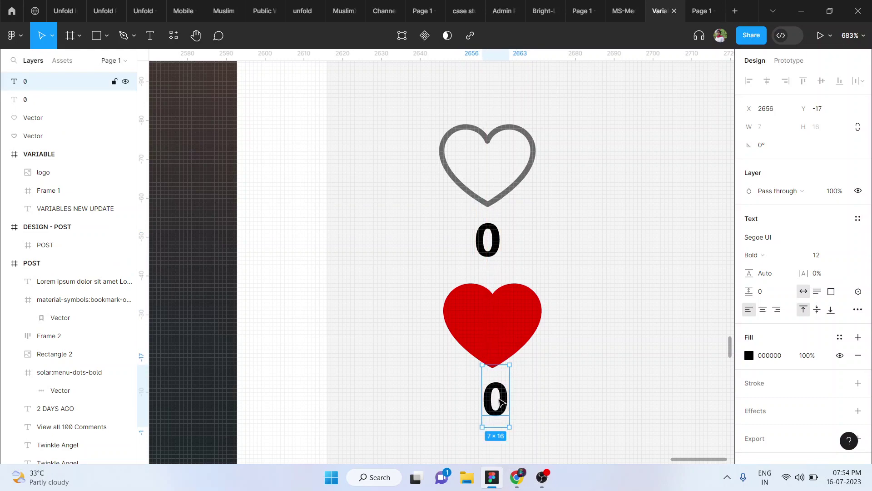
Retype the count text under the red heart as 0.
{"action": "double_click", "coordinate": [500, 400]}
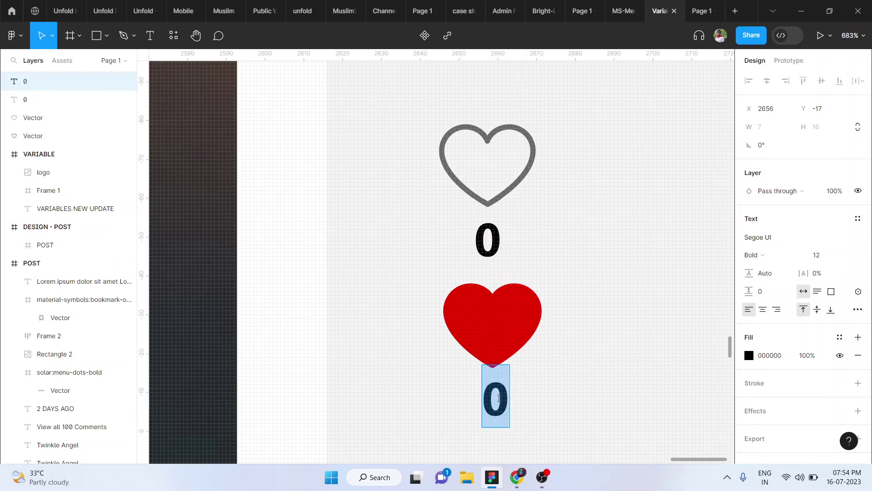
{"action": "type", "text": "2"}
{"action": "key", "text": "BackSpace"}
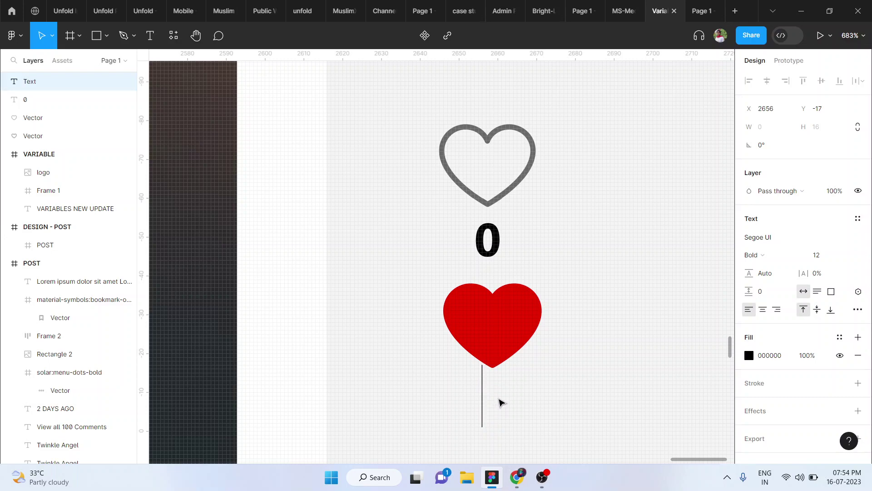
{"action": "type", "text": "0"}
{"action": "key", "text": "Escape"}
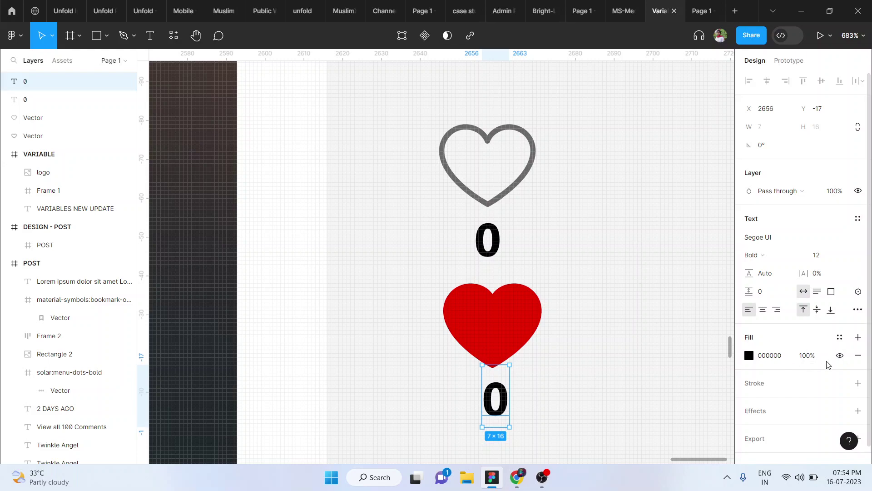
Colour both 0 counts dark grey 696969 from the document colours.
{"action": "left_click", "coordinate": [492, 252], "text": "shift"}
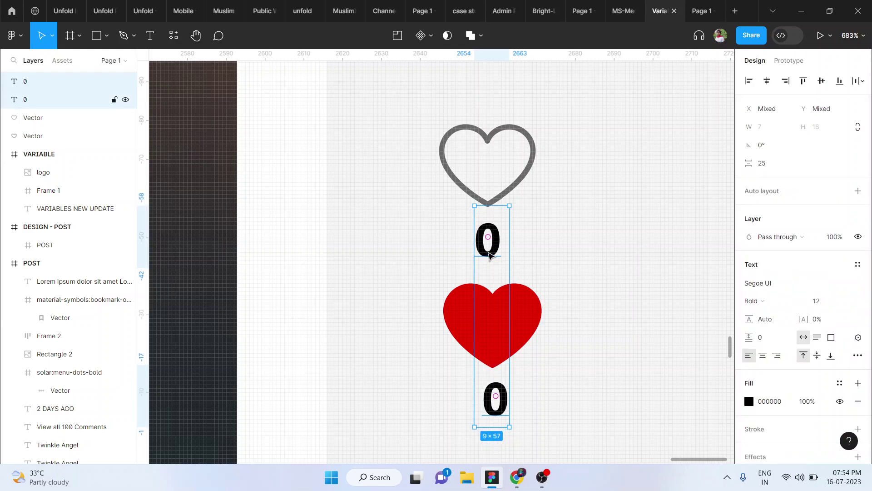
{"action": "left_click", "coordinate": [748, 401]}
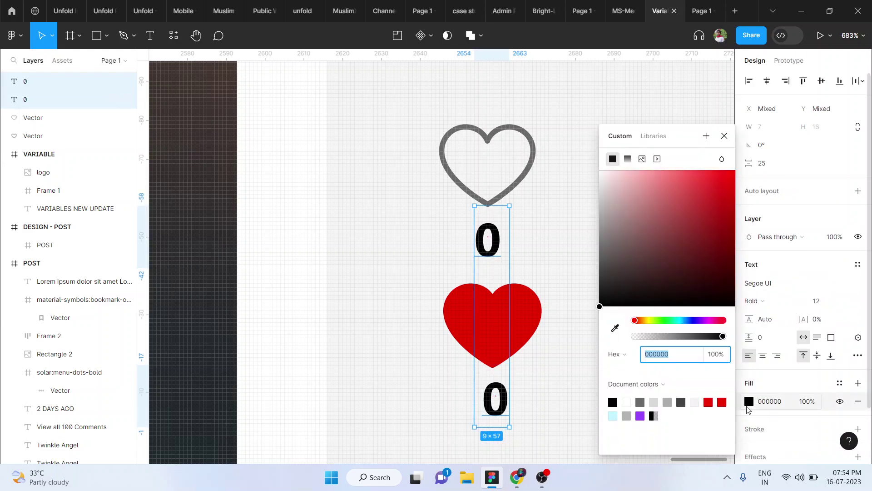
{"action": "left_click", "coordinate": [668, 401]}
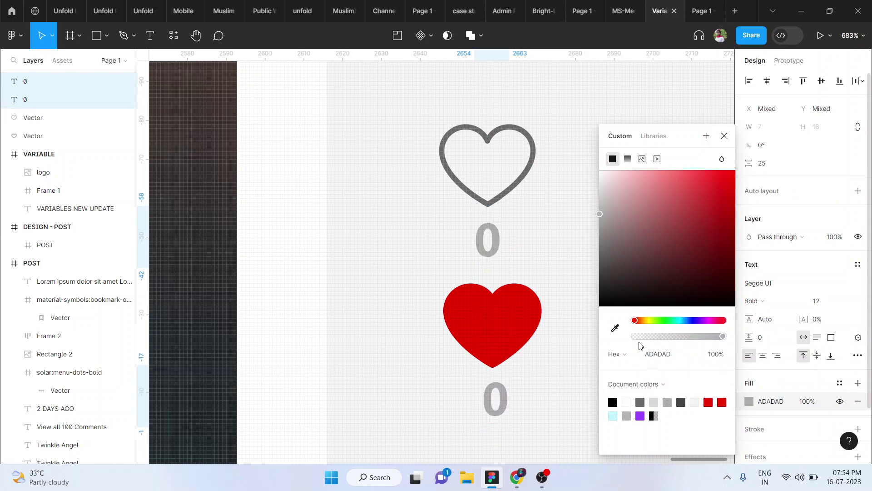
{"action": "left_click", "coordinate": [640, 401]}
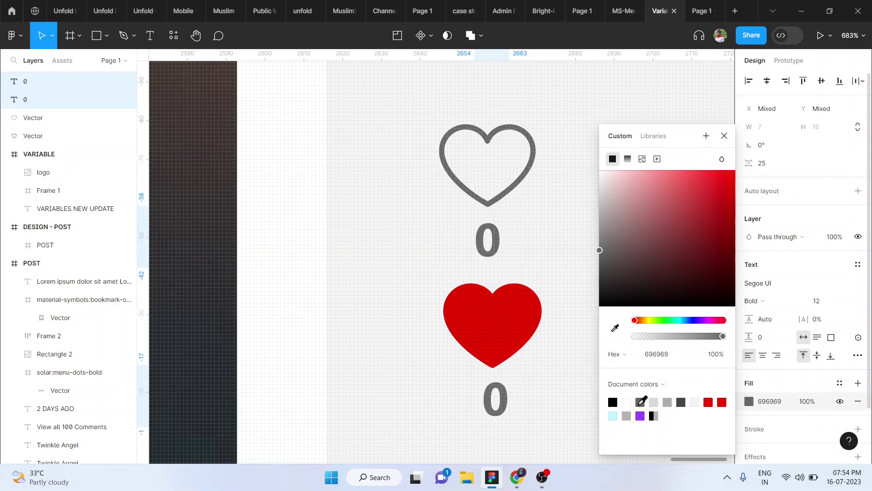
{"action": "left_click", "coordinate": [593, 358]}
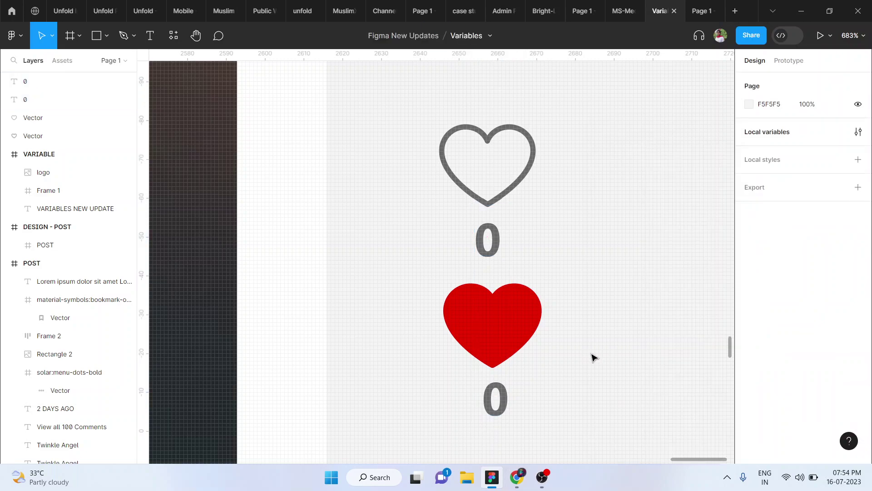
Group the red heart with its count and the outline heart with its count.
{"action": "scroll", "coordinate": [592, 356], "scroll_direction": "down", "scroll_amount": 3}
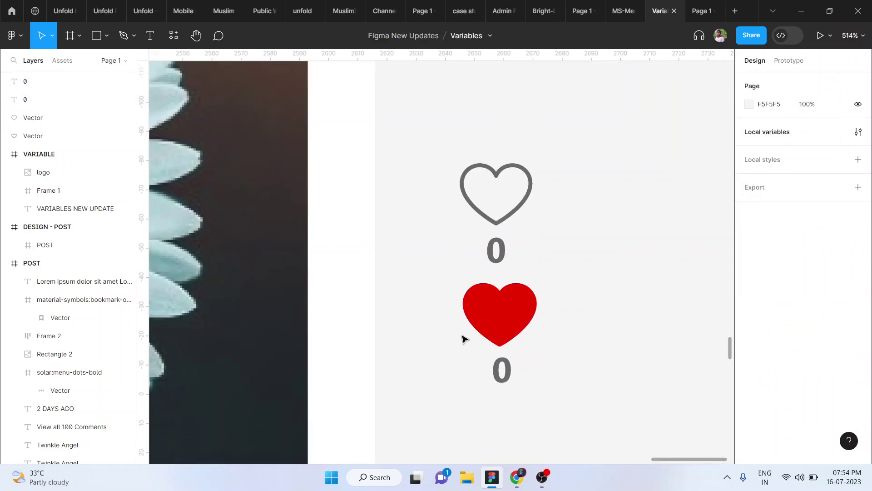
{"action": "left_click_drag", "start_coordinate": [439, 287], "coordinate": [536, 389]}
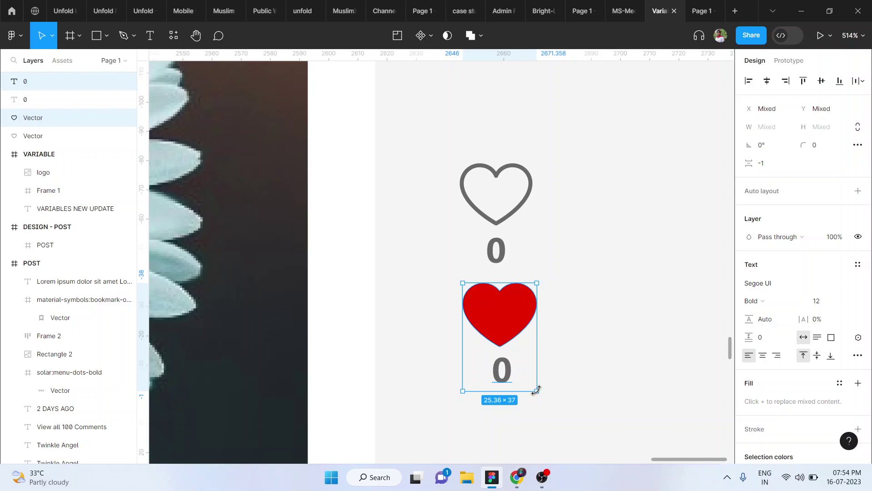
{"action": "key", "text": "ctrl+g"}
{"action": "left_click_drag", "start_coordinate": [446, 118], "coordinate": [534, 259]}
{"action": "key", "text": "ctrl+g"}
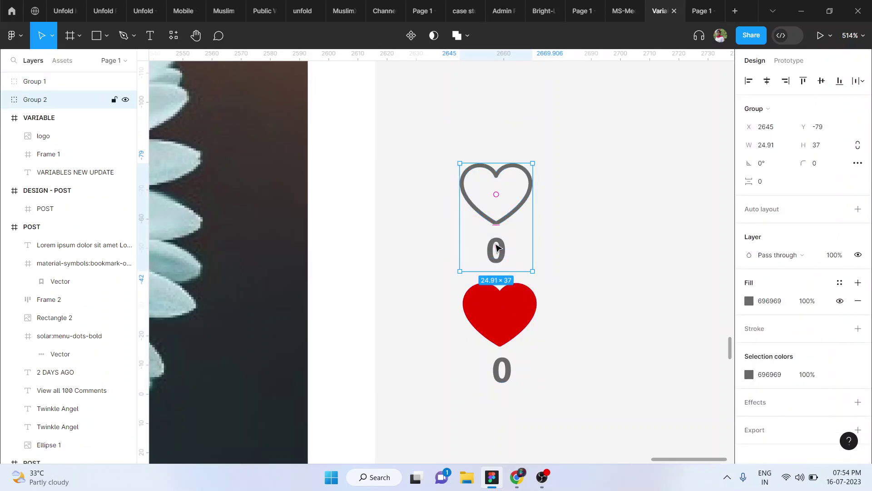
Check the spacing between each heart and its 0 count inside the groups.
{"action": "double_click", "coordinate": [496, 244]}
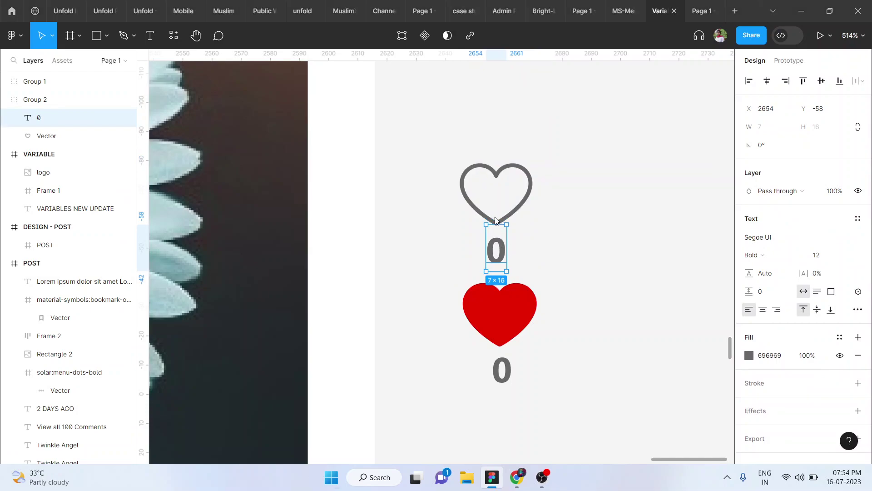
{"action": "key", "text": "super"}
{"action": "key", "text": "Escape"}
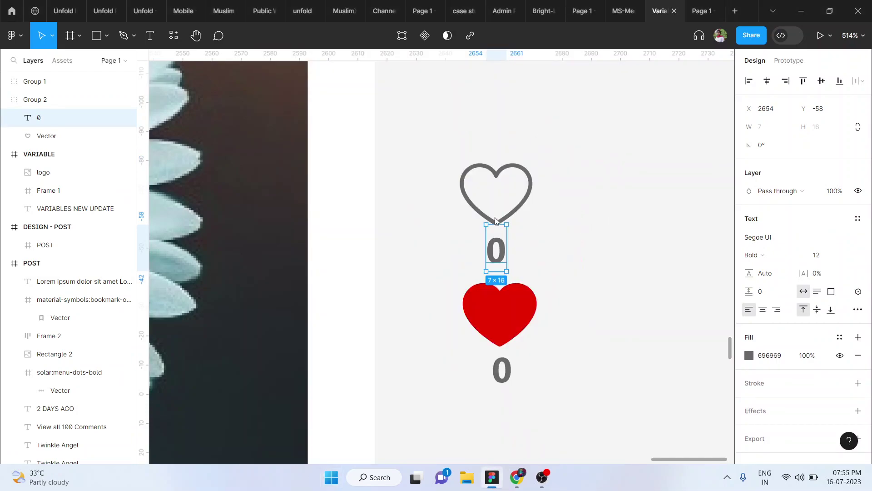
{"action": "key", "text": "alt"}
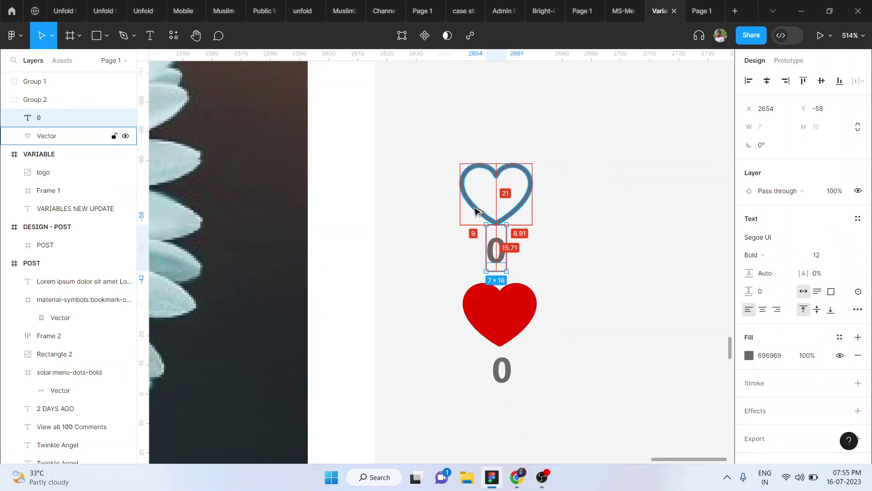
{"action": "left_click", "coordinate": [518, 318]}
{"action": "double_click", "coordinate": [503, 366]}
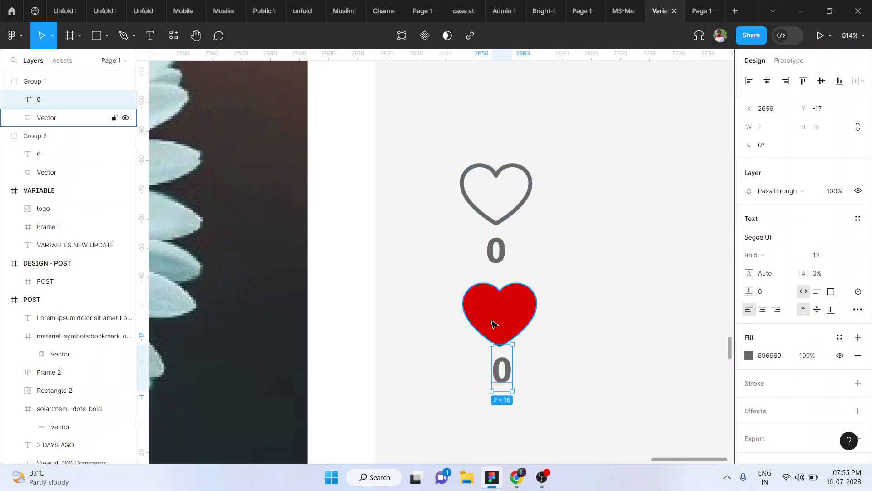
Apply cap-height-to-baseline Vertical trim to the 0 under each heart in Type settings.
{"action": "scroll", "coordinate": [494, 324], "scroll_direction": "up", "scroll_amount": 3}
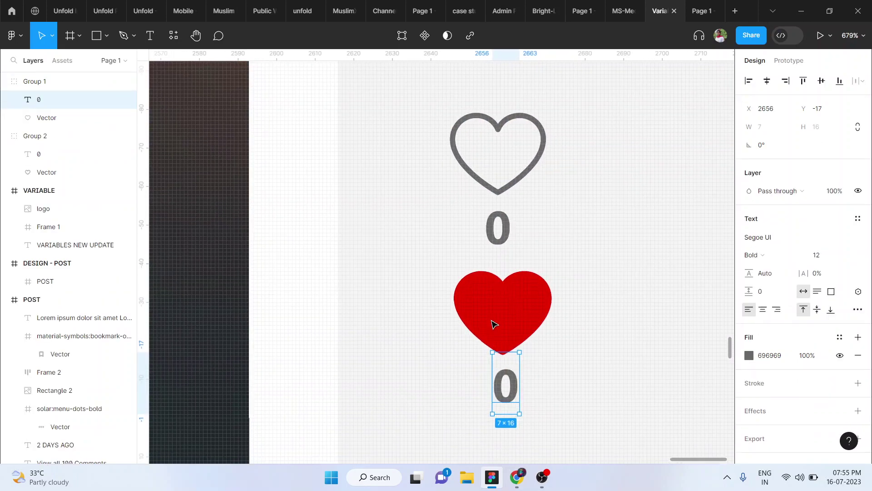
{"action": "left_click", "coordinate": [857, 311]}
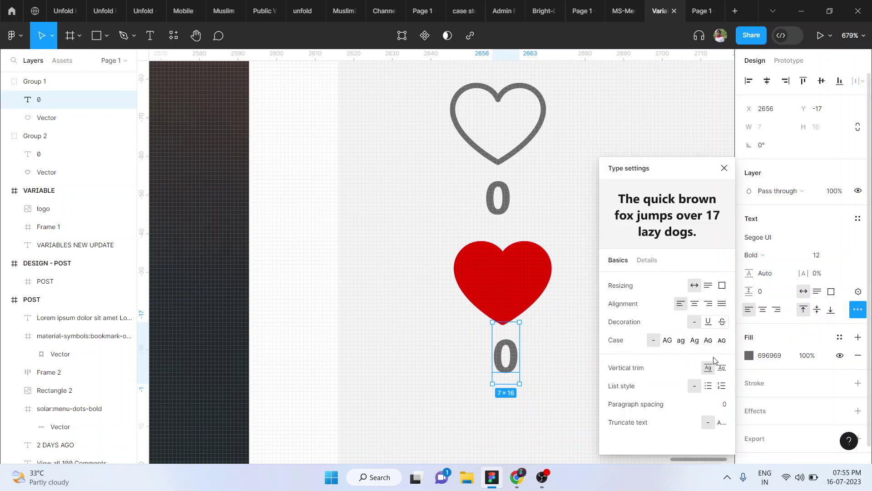
{"action": "left_click", "coordinate": [721, 368]}
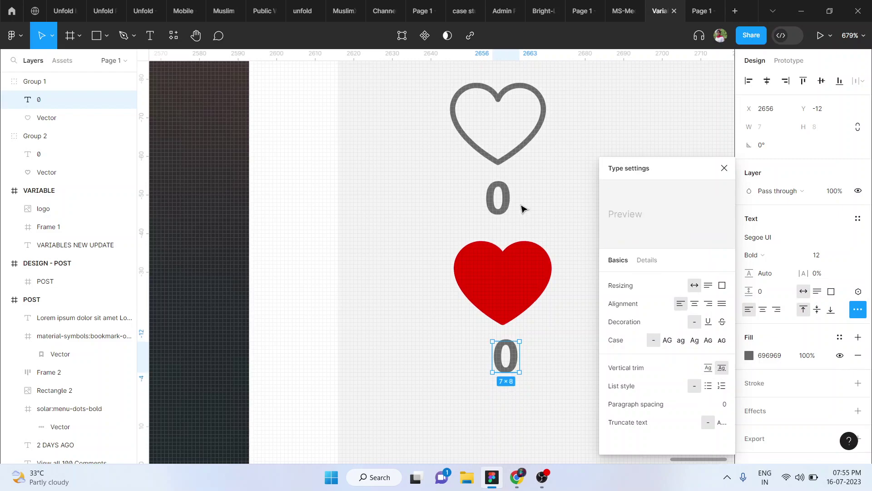
{"action": "double_click", "coordinate": [507, 194]}
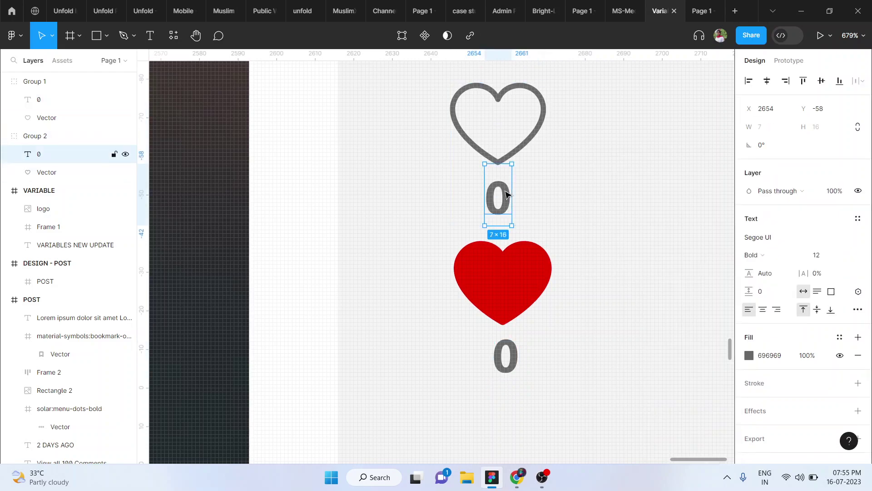
{"action": "left_click", "coordinate": [857, 309]}
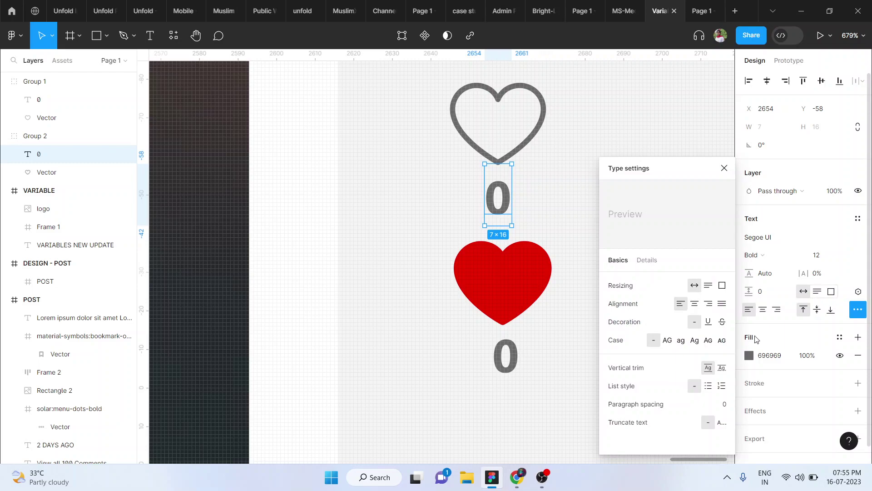
{"action": "left_click", "coordinate": [720, 371]}
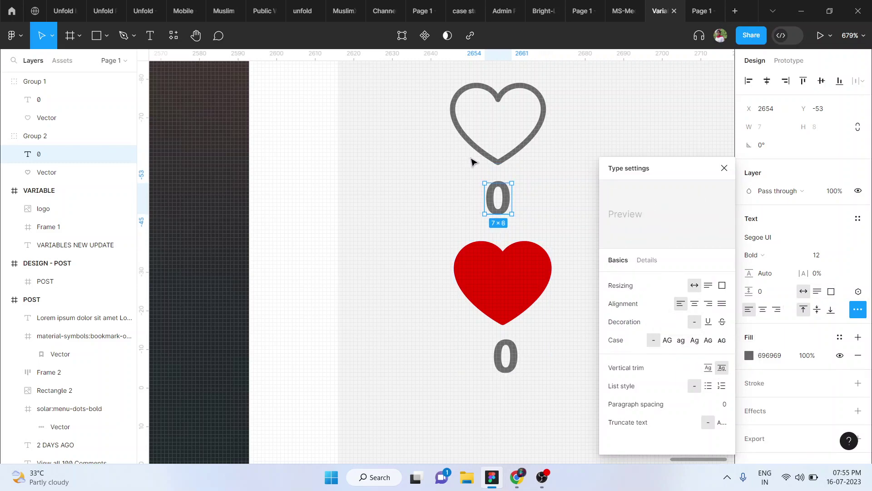
{"action": "double_click", "coordinate": [512, 349]}
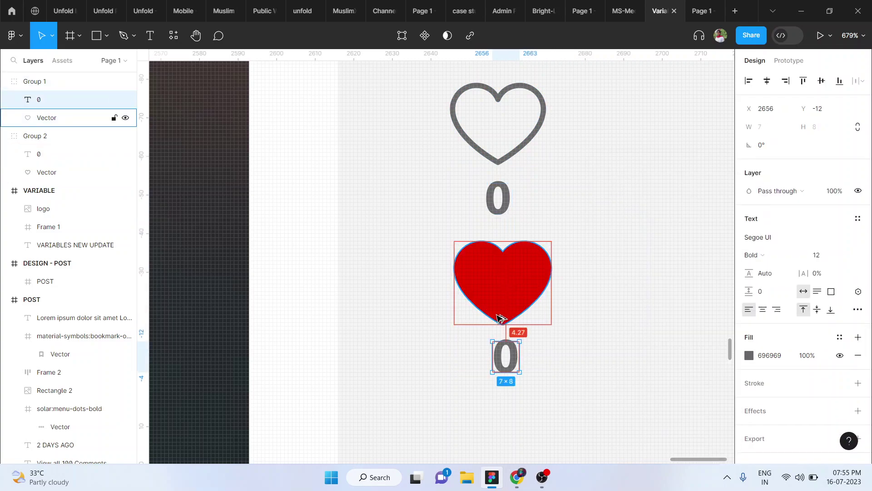
{"action": "key", "text": "Left"}
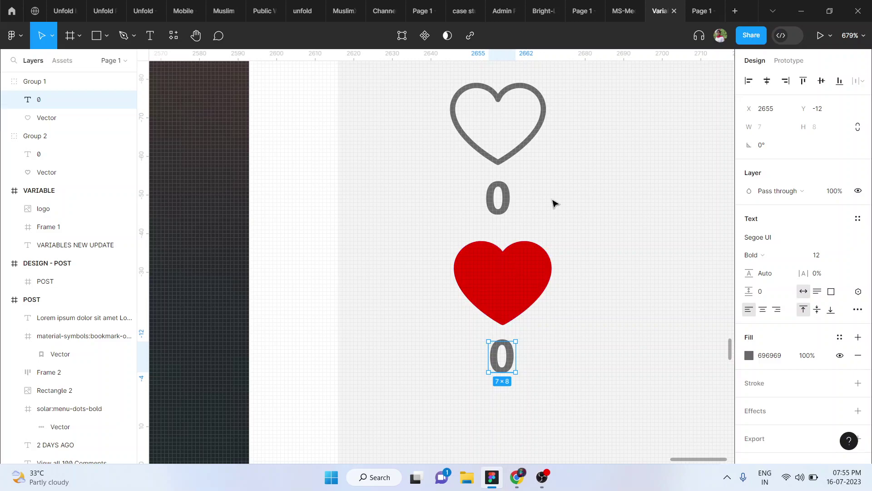
{"action": "key", "text": "Right"}
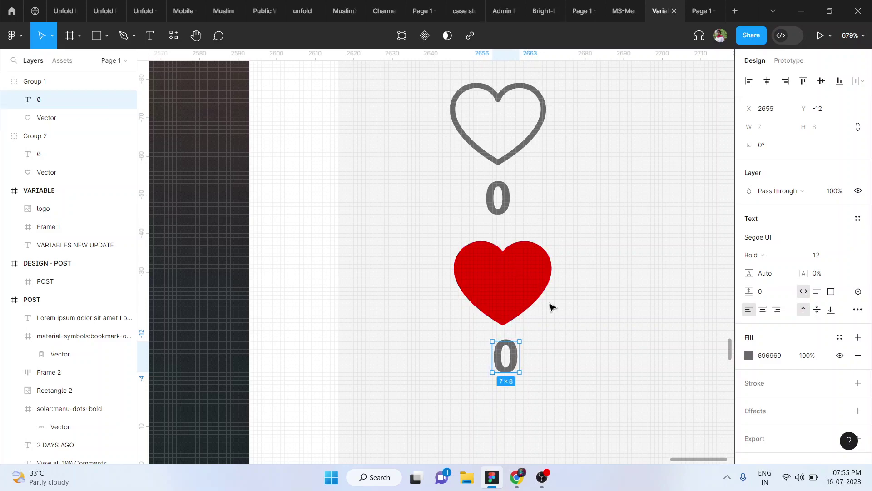
Combine the outline-heart and red-heart groups using Create component set.
{"action": "scroll", "coordinate": [551, 307], "scroll_direction": "down", "scroll_amount": 5}
{"action": "left_click", "coordinate": [580, 326]}
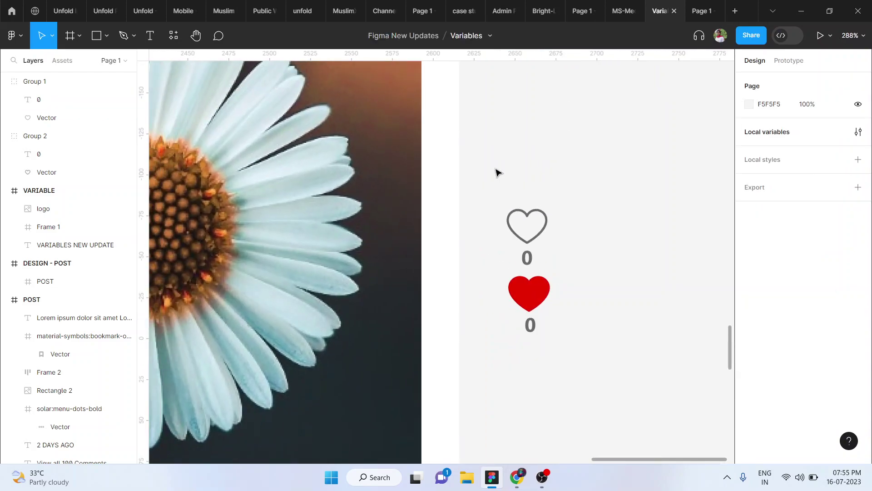
{"action": "left_click_drag", "start_coordinate": [494, 167], "coordinate": [605, 407]}
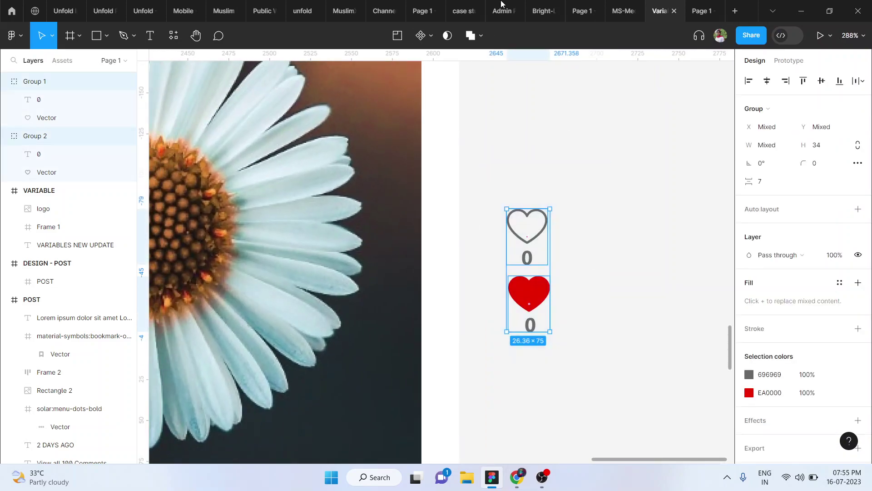
{"action": "left_click", "coordinate": [432, 37]}
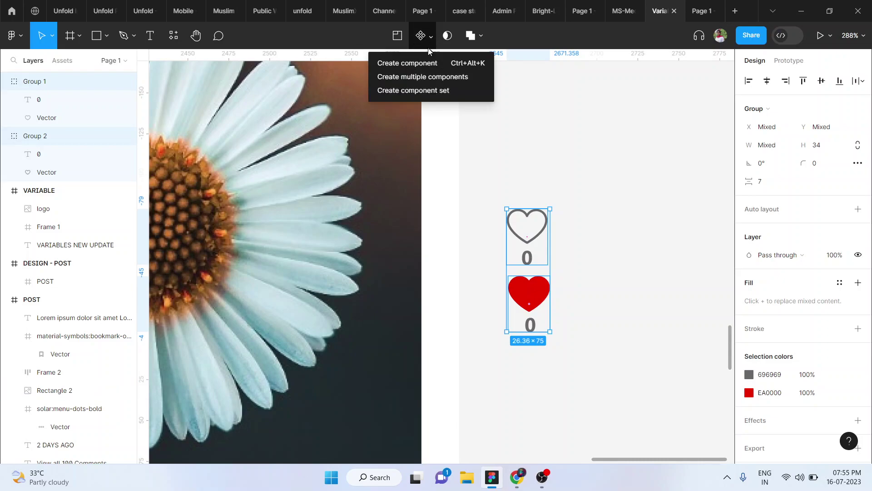
{"action": "left_click", "coordinate": [442, 92]}
{"action": "left_click", "coordinate": [623, 234]}
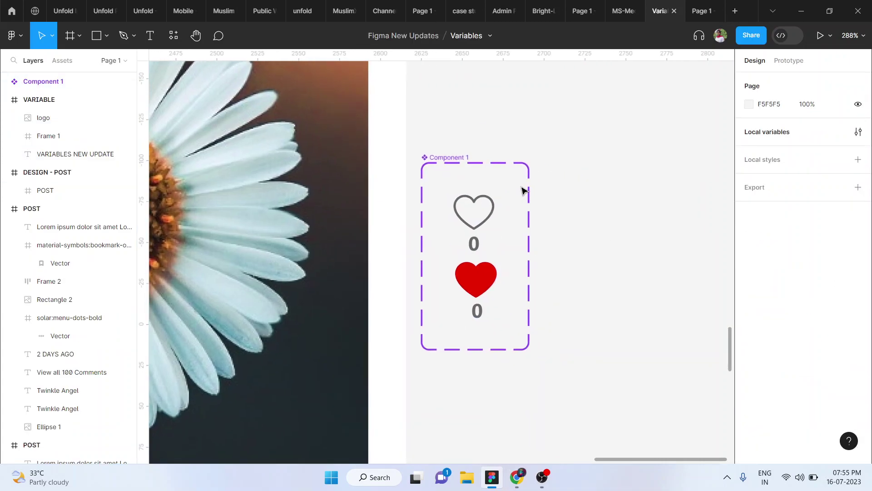
Rename the heart component set from Component 1 to 'likecount'.
{"action": "left_click", "coordinate": [465, 160]}
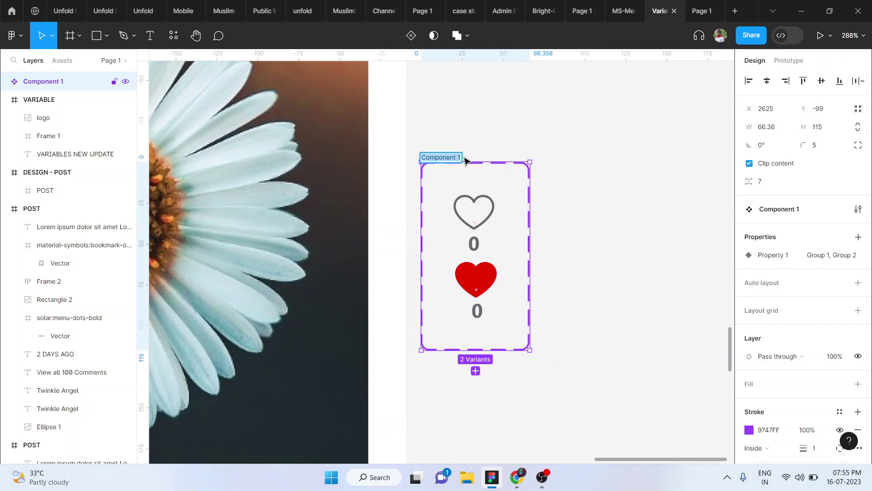
{"action": "type", "text": "like"}
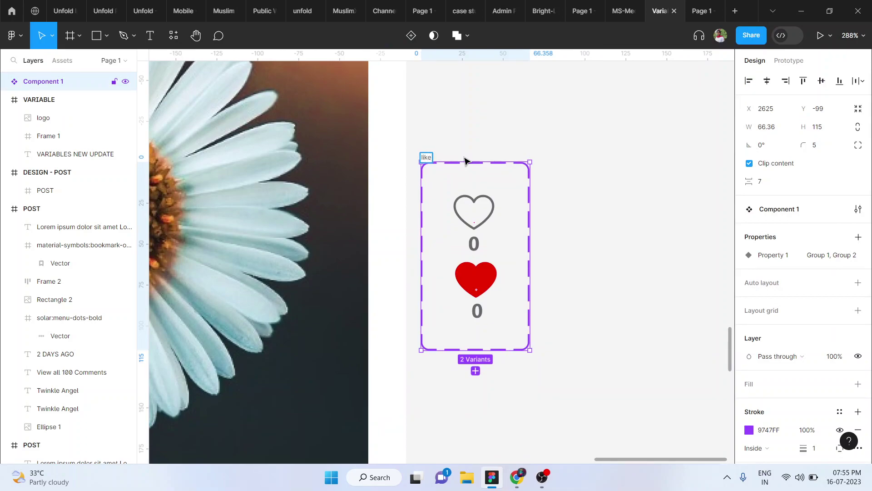
{"action": "type", "text": "cpun"}
{"action": "key", "text": "BackSpace"}
{"action": "key", "text": "BackSpace"}
{"action": "key", "text": "BackSpace"}
{"action": "type", "text": "ount"}
{"action": "key", "text": "Return"}
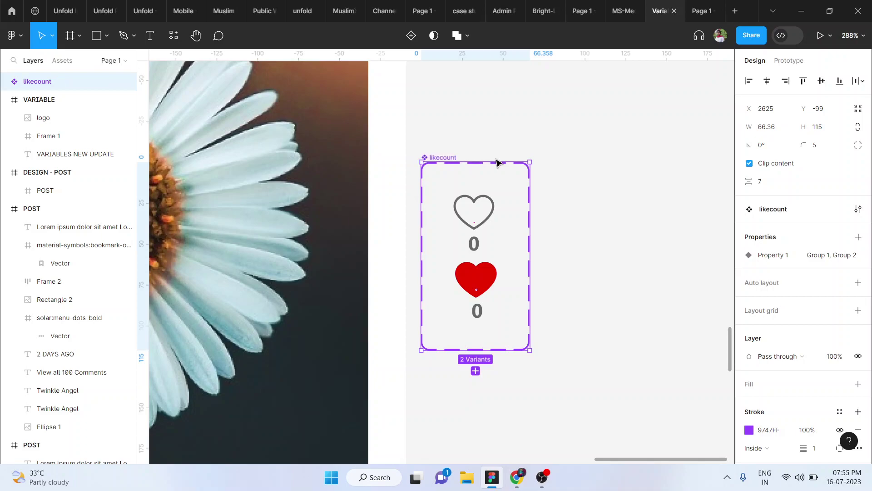
{"action": "left_click", "coordinate": [584, 224]}
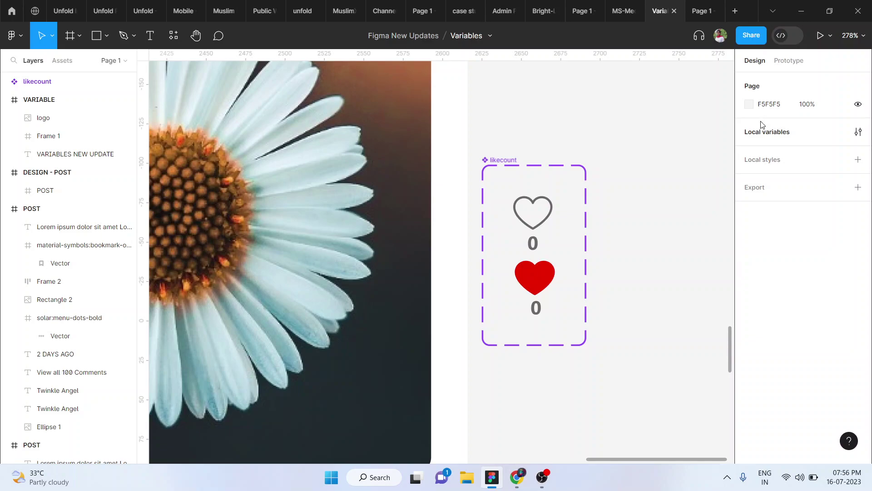
Add a Number variable named likecount (value 0) to Collection 1 beside Like.
{"action": "left_click", "coordinate": [858, 133]}
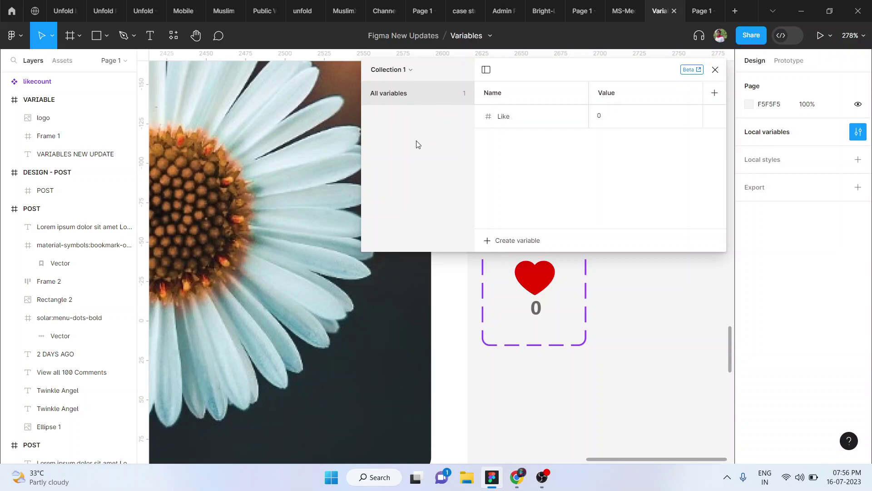
{"action": "left_click", "coordinate": [412, 70]}
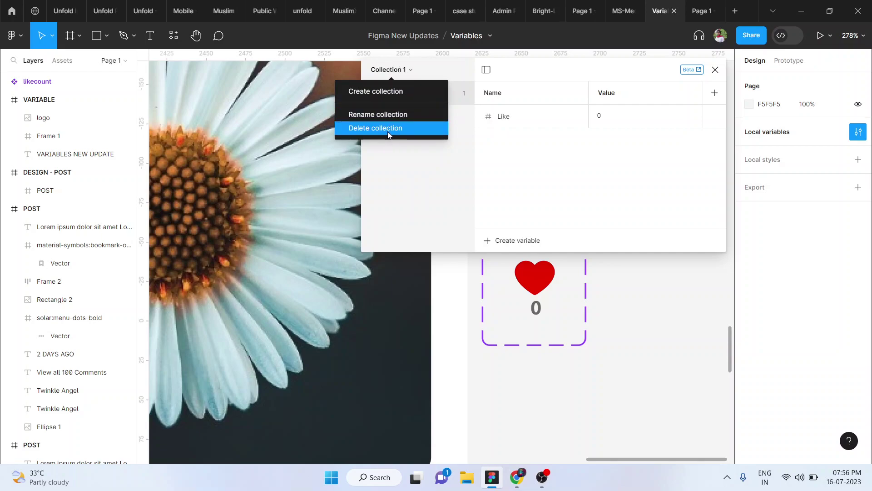
{"action": "left_click", "coordinate": [411, 72]}
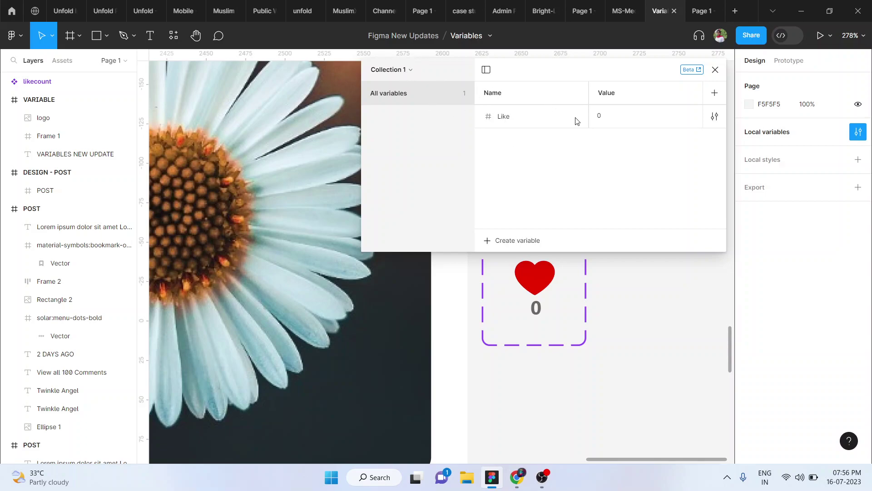
{"action": "left_click", "coordinate": [508, 245]}
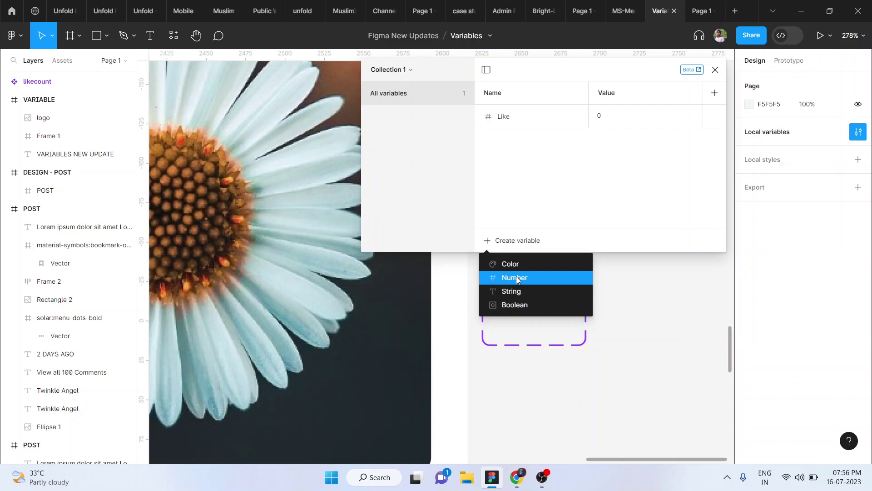
{"action": "left_click", "coordinate": [519, 279]}
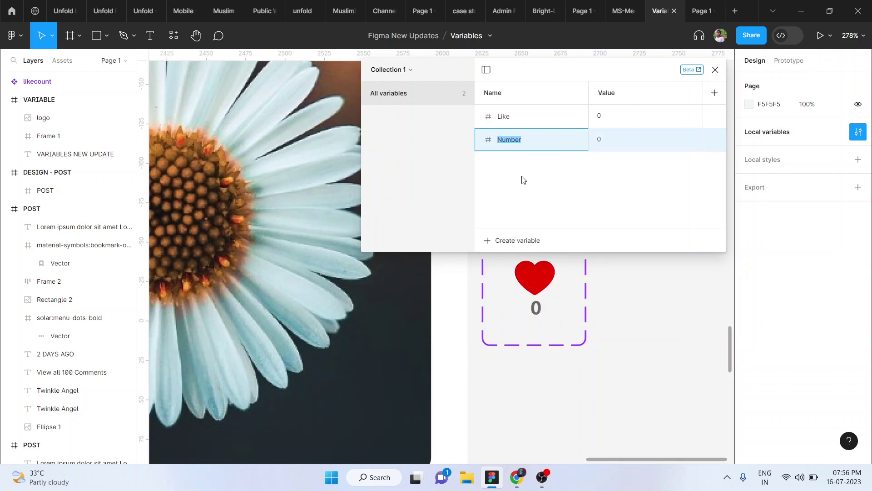
{"action": "key", "text": "BackSpace"}
{"action": "type", "text": "likecount"}
{"action": "key", "text": "Return"}
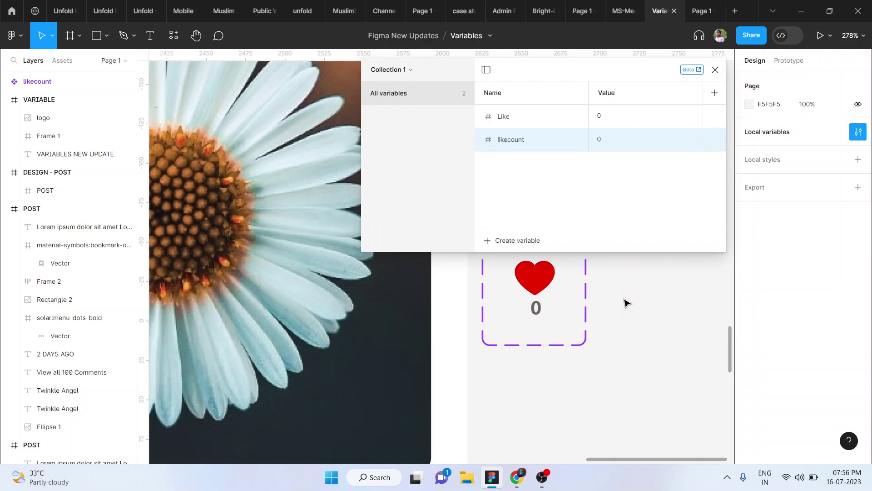
Select both '0' count labels under the outline heart and the red heart.
{"action": "scroll", "coordinate": [625, 303], "scroll_direction": "up", "scroll_amount": 3}
{"action": "scroll", "coordinate": [624, 303], "scroll_direction": "right", "scroll_amount": 3}
{"action": "scroll", "coordinate": [625, 303], "scroll_direction": "right", "scroll_amount": 1}
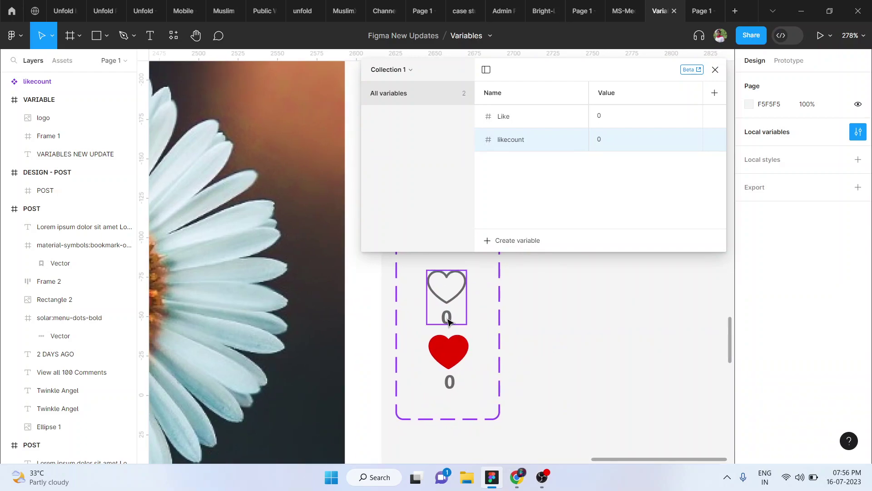
{"action": "double_click", "coordinate": [448, 322]}
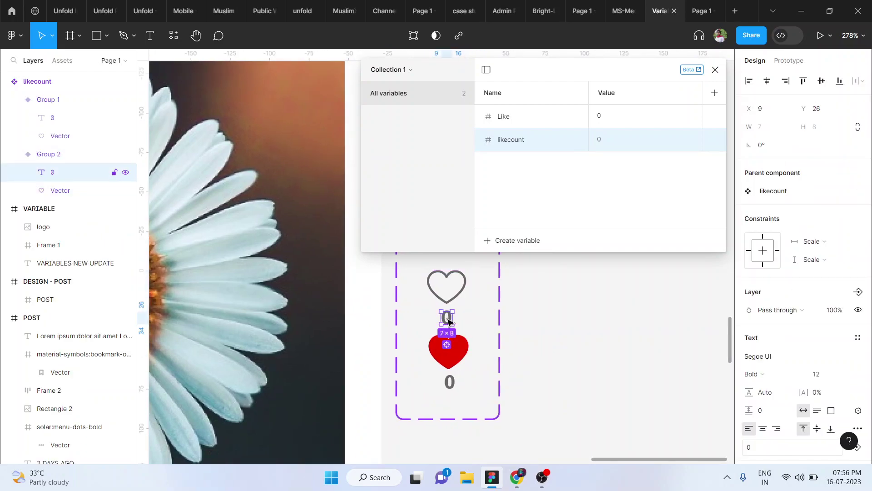
{"action": "left_click", "coordinate": [446, 388], "text": "shift"}
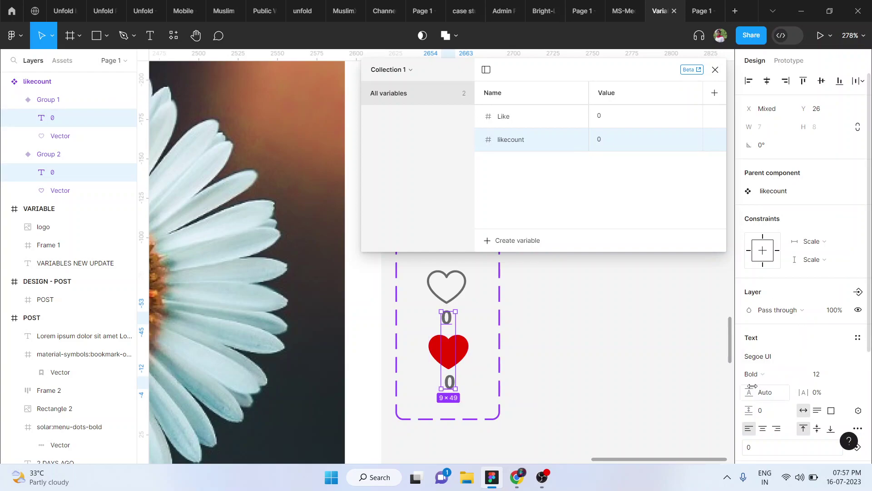
{"action": "left_click", "coordinate": [513, 391]}
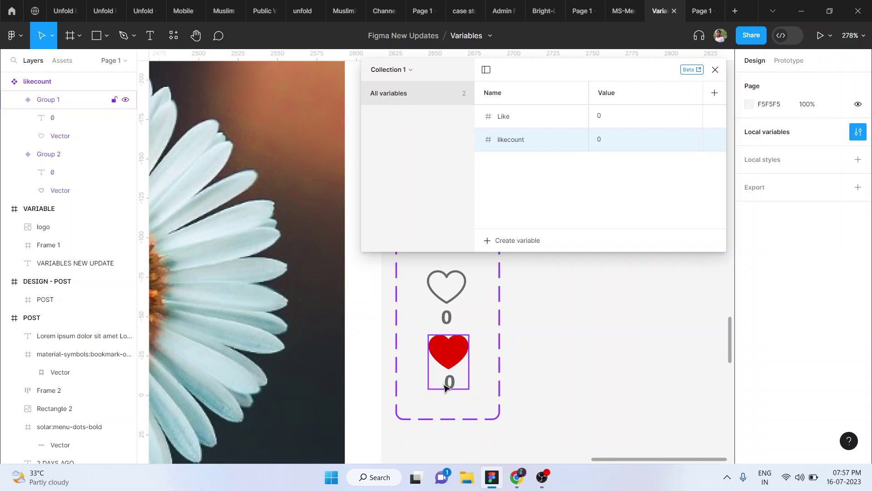
{"action": "double_click", "coordinate": [446, 386]}
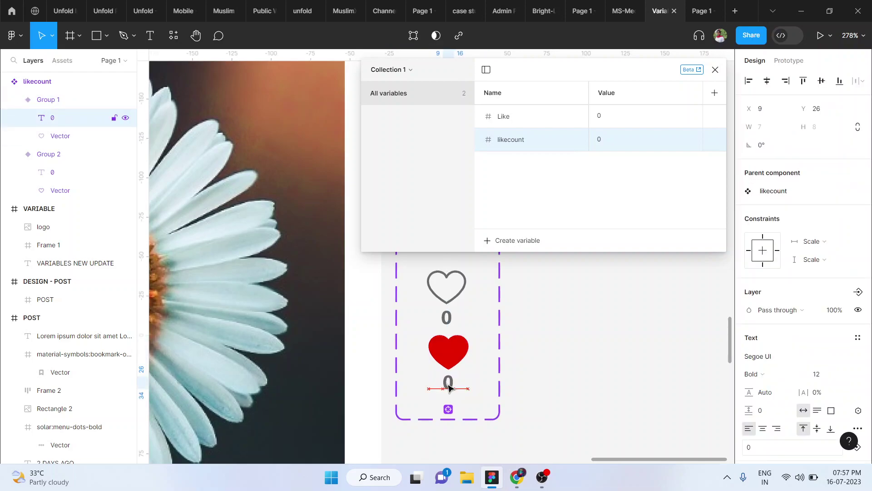
{"action": "left_click_drag", "start_coordinate": [449, 387], "coordinate": [447, 387]}
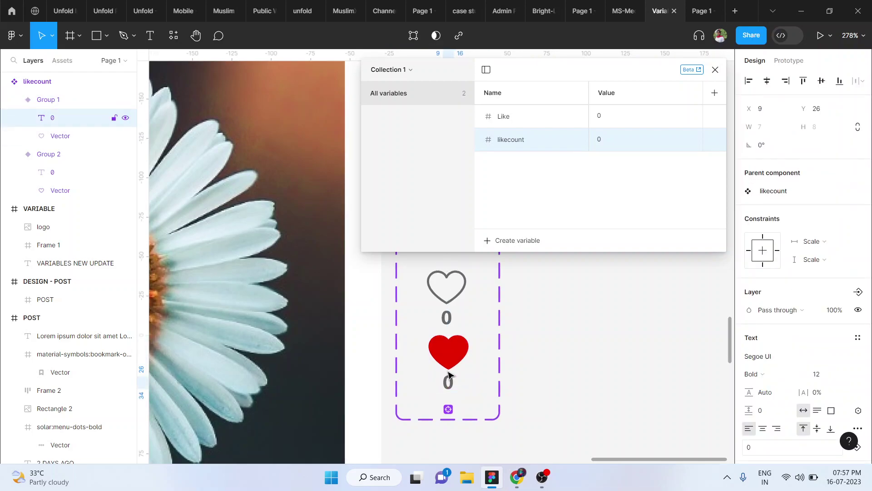
{"action": "left_click", "coordinate": [446, 318], "text": "shift"}
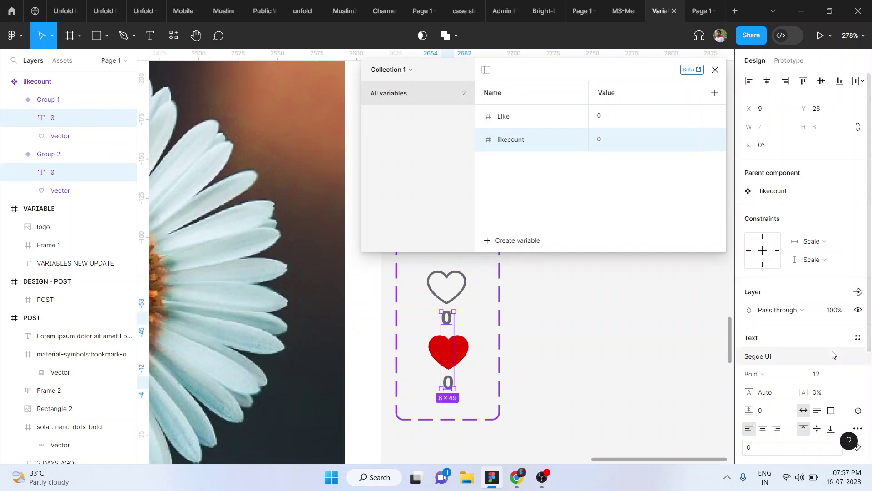
Bind the text of both count labels to the likecount variable.
{"action": "scroll", "coordinate": [831, 353], "scroll_direction": "down", "scroll_amount": 3}
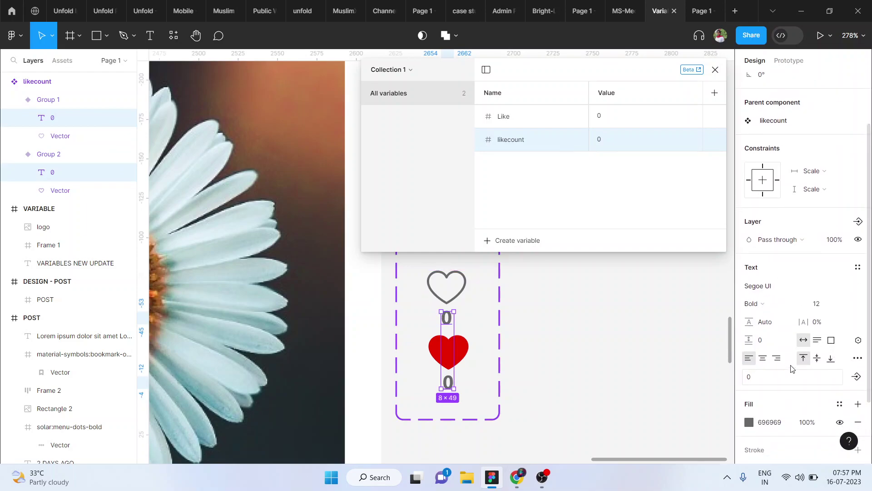
{"action": "scroll", "coordinate": [802, 364], "scroll_direction": "down", "scroll_amount": 2}
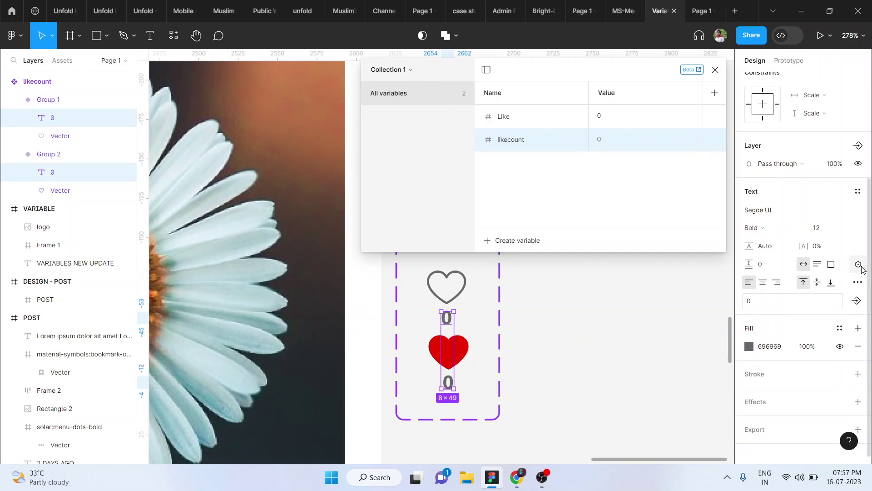
{"action": "left_click", "coordinate": [860, 266]}
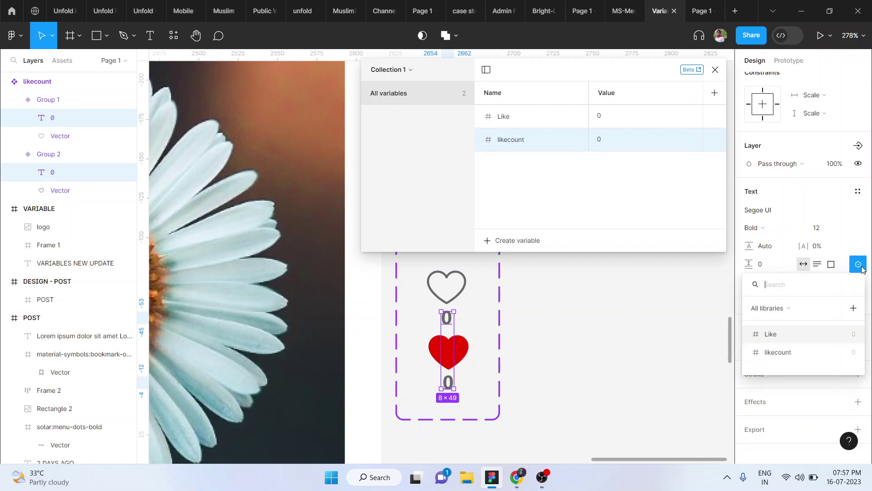
{"action": "left_click", "coordinate": [778, 353]}
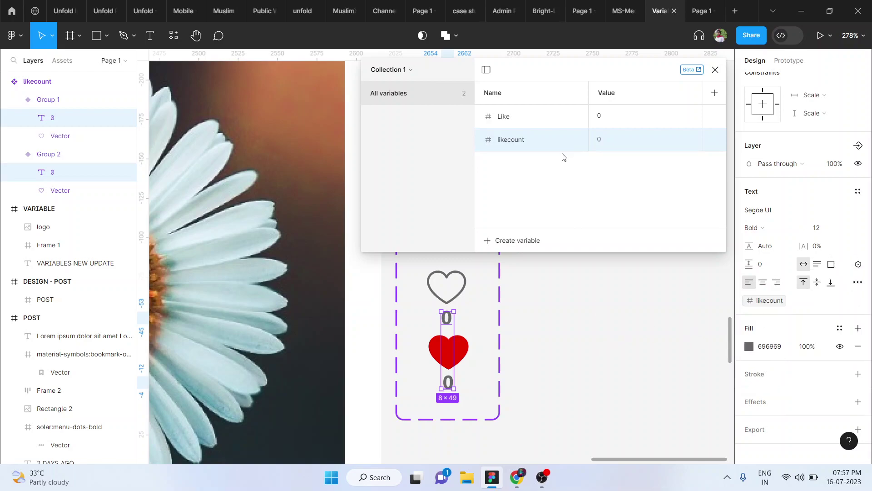
Test the binding by setting likecount to 2 in the variables table, then deselect.
{"action": "left_click", "coordinate": [604, 141]}
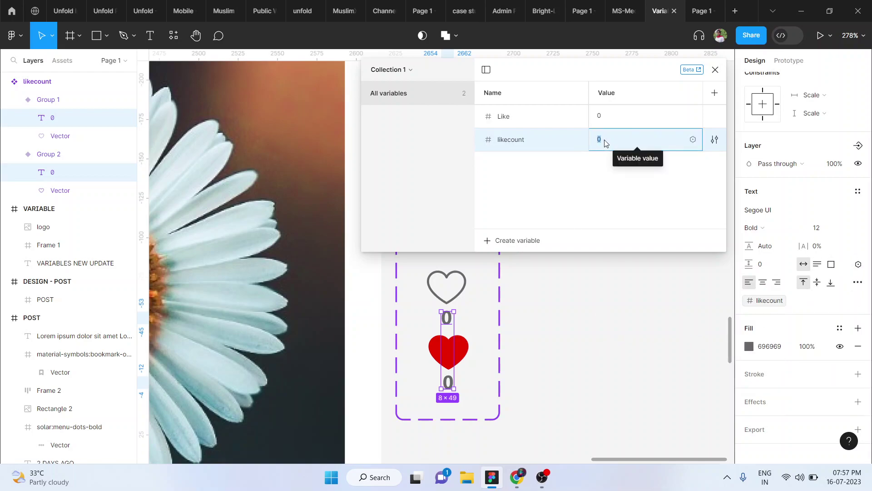
{"action": "type", "text": "2"}
{"action": "key", "text": "Return"}
{"action": "left_click", "coordinate": [604, 141]}
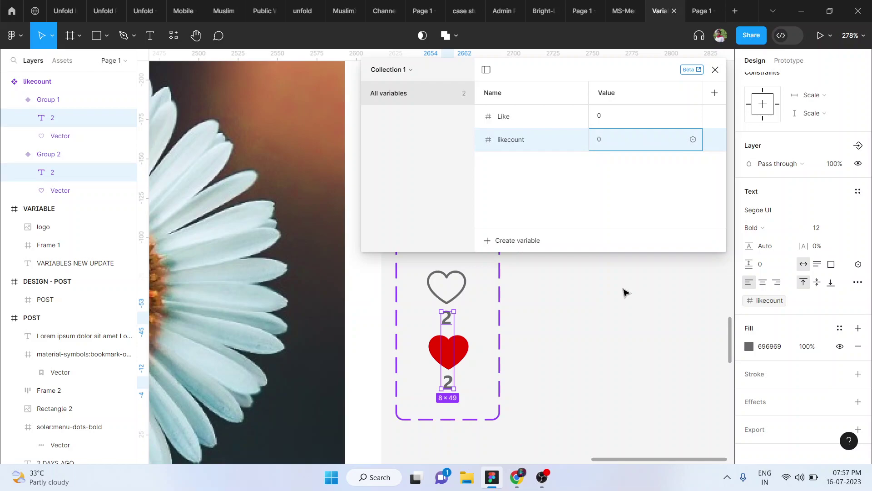
{"action": "left_click", "coordinate": [622, 292]}
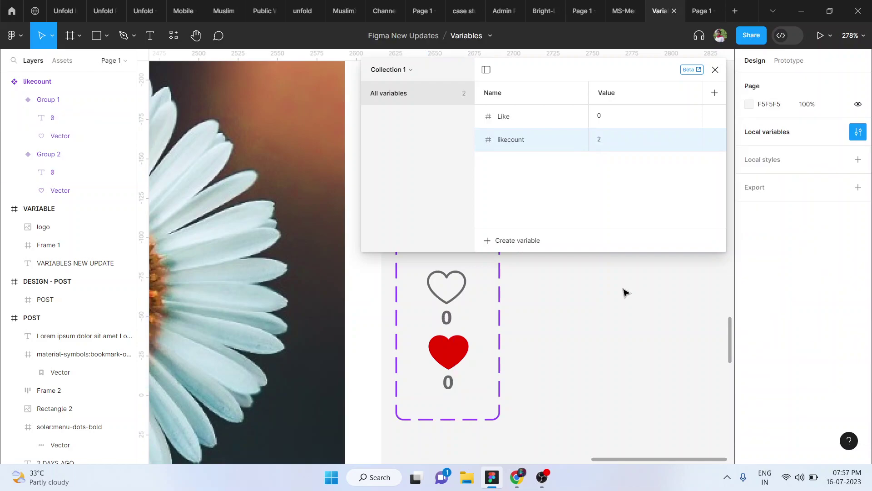
Link the outline heart variant on click to the red heart (Group 1) variant.
{"action": "left_click", "coordinate": [715, 70]}
{"action": "scroll", "coordinate": [581, 357], "scroll_direction": "down", "scroll_amount": 3}
{"action": "scroll", "coordinate": [580, 357], "scroll_direction": "down", "scroll_amount": 3}
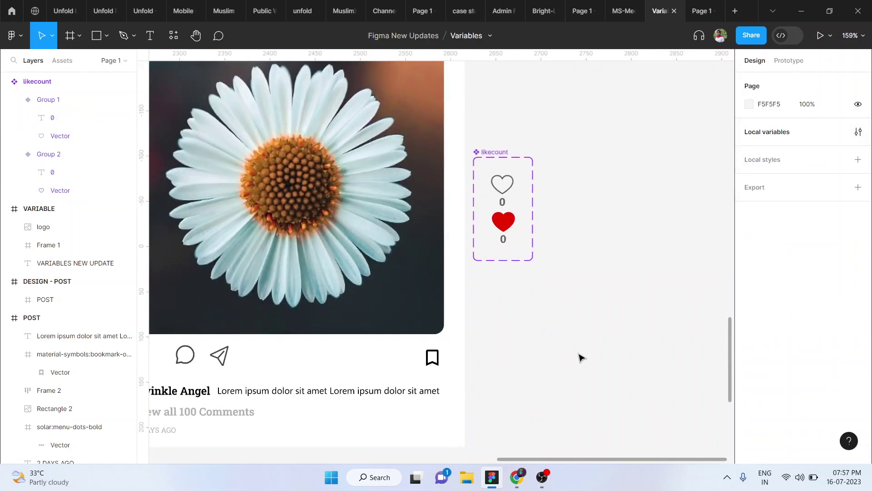
{"action": "left_click", "coordinate": [503, 184]}
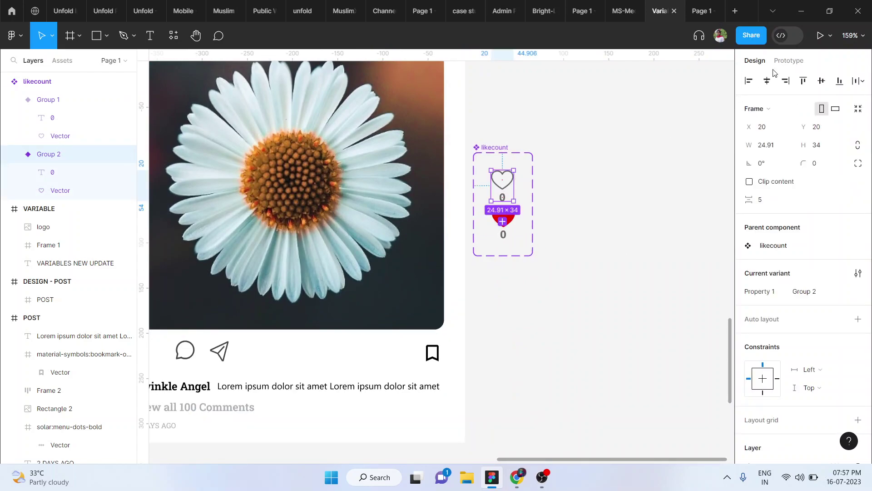
{"action": "left_click", "coordinate": [785, 63]}
{"action": "scroll", "coordinate": [536, 218], "scroll_direction": "up", "scroll_amount": 5}
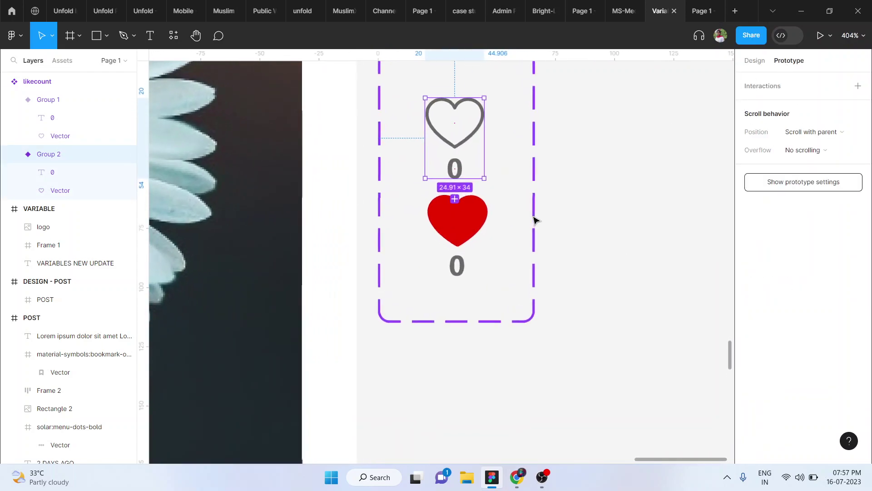
{"action": "left_click_drag", "start_coordinate": [453, 179], "coordinate": [455, 219]}
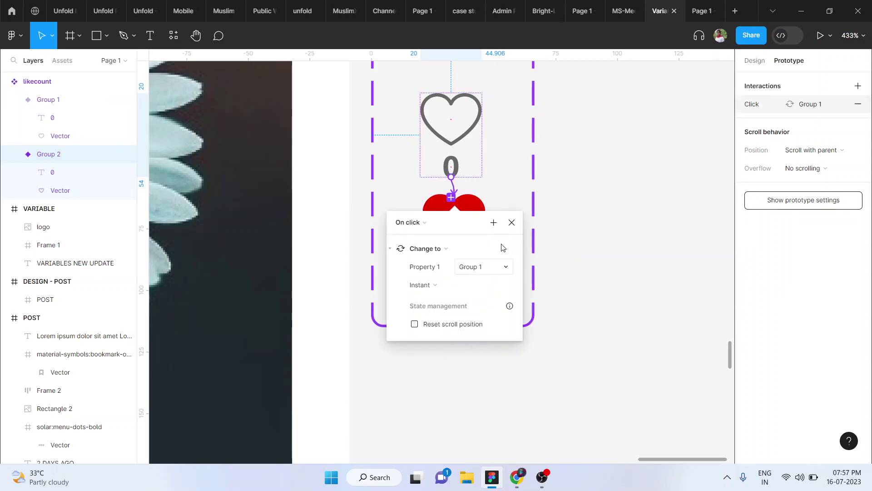
Add a Set variable action to that click, making likecount equal likecount + 1.
{"action": "left_click", "coordinate": [494, 223]}
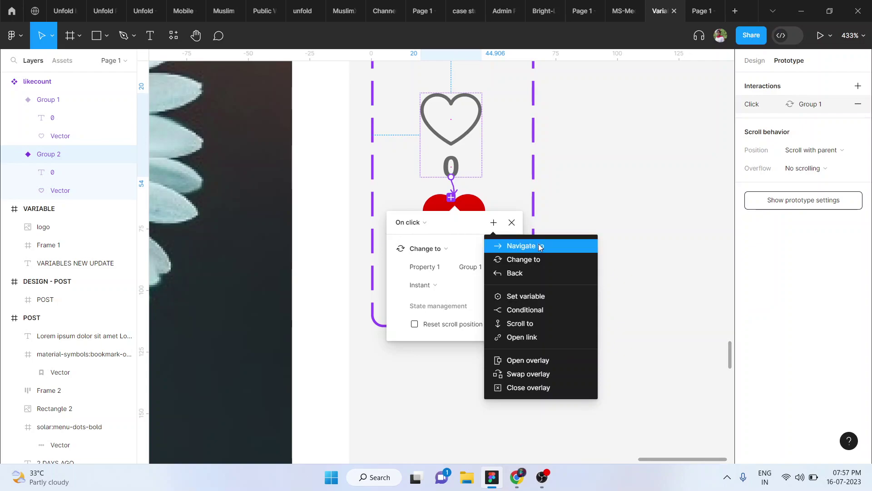
{"action": "left_click", "coordinate": [526, 298]}
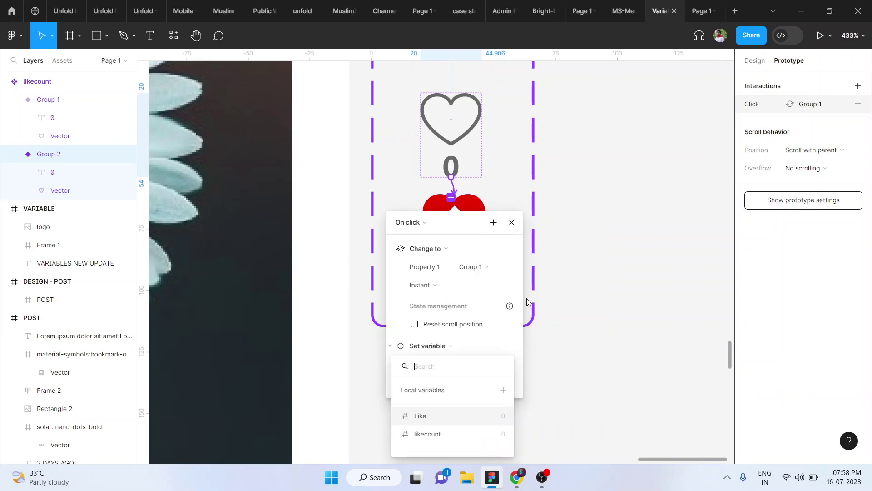
{"action": "left_click", "coordinate": [430, 435]}
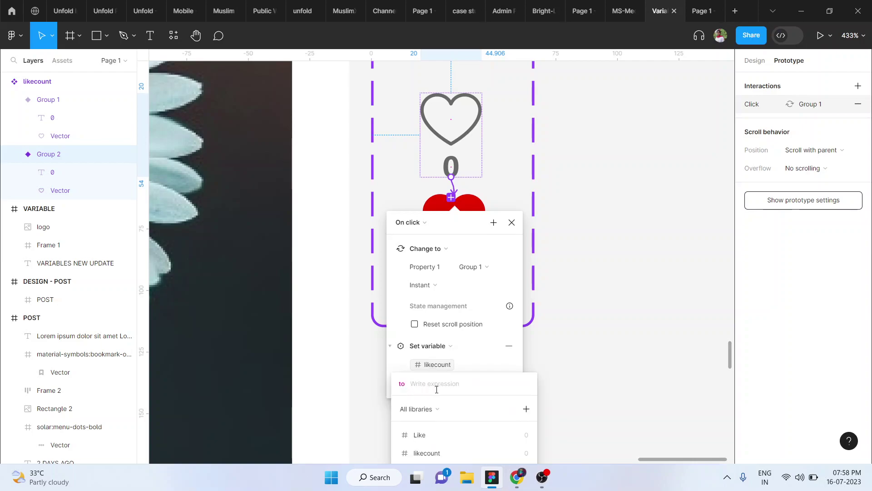
{"action": "left_click", "coordinate": [427, 453]}
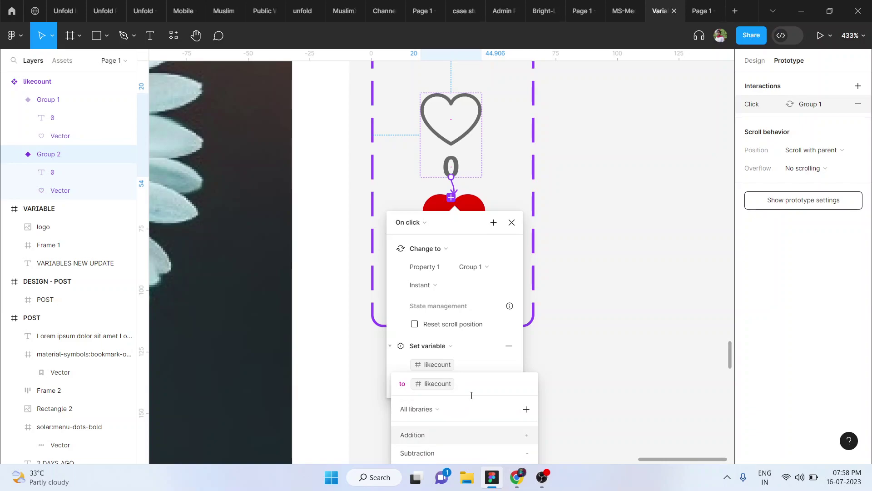
{"action": "type", "text": "+ 1"}
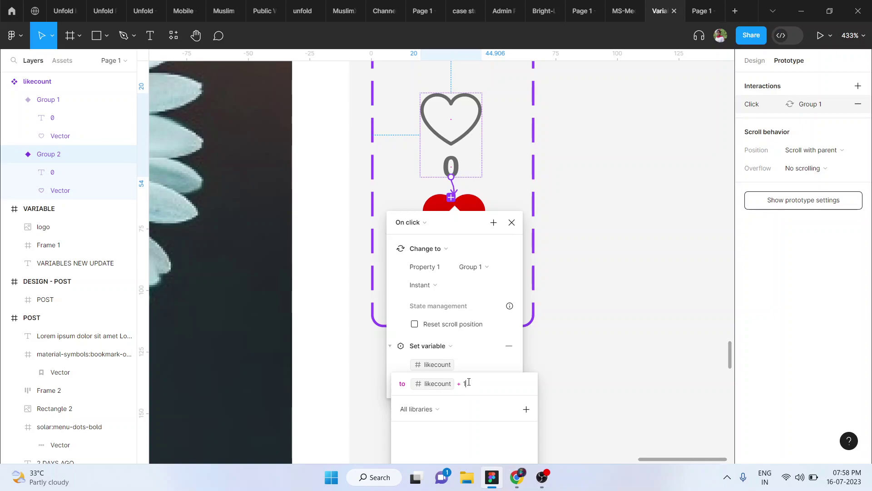
{"action": "key", "text": "Return"}
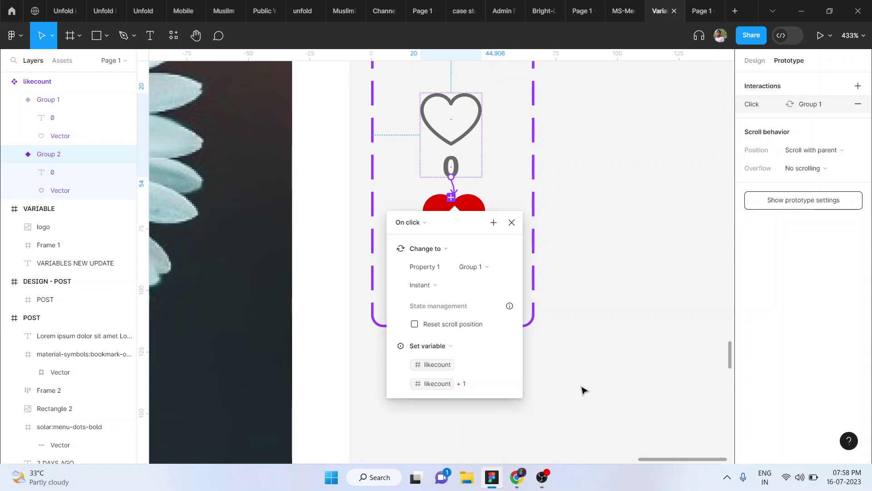
Place a likecount heart instance from Assets on the post's action row beside the comment icon.
{"action": "left_click", "coordinate": [584, 390]}
{"action": "scroll", "coordinate": [600, 274], "scroll_direction": "down", "scroll_amount": 3, "text": "ctrl"}
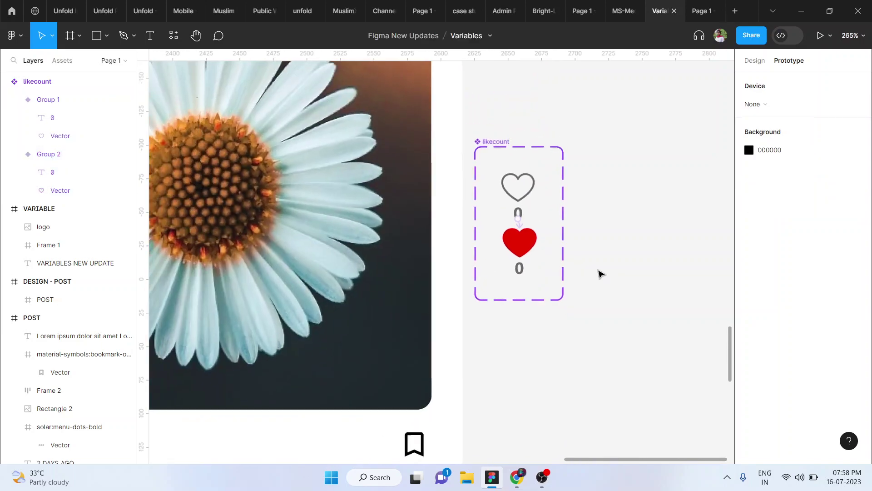
{"action": "scroll", "coordinate": [599, 275], "scroll_direction": "down", "scroll_amount": 3}
{"action": "scroll", "coordinate": [600, 274], "scroll_direction": "down", "scroll_amount": 4, "text": "ctrl"}
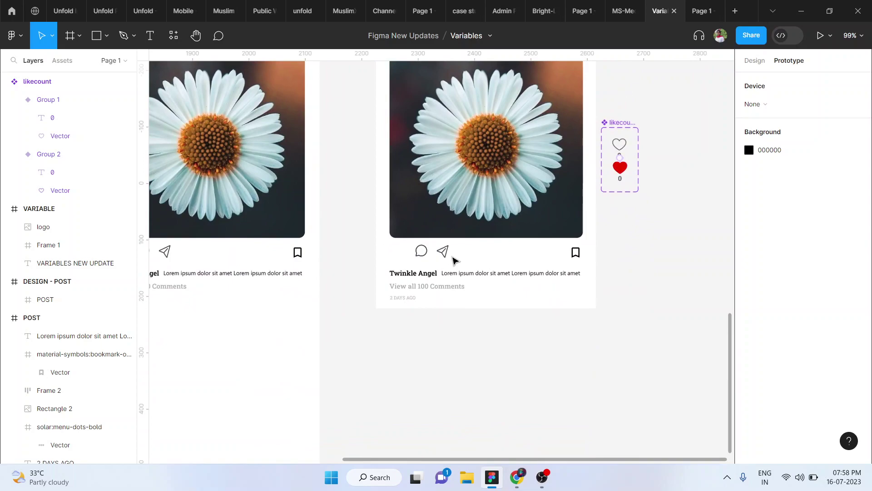
{"action": "scroll", "coordinate": [450, 258], "scroll_direction": "up", "scroll_amount": 5, "text": "ctrl"}
{"action": "scroll", "coordinate": [452, 259], "scroll_direction": "up", "scroll_amount": 2}
{"action": "scroll", "coordinate": [452, 259], "scroll_direction": "right", "scroll_amount": 2}
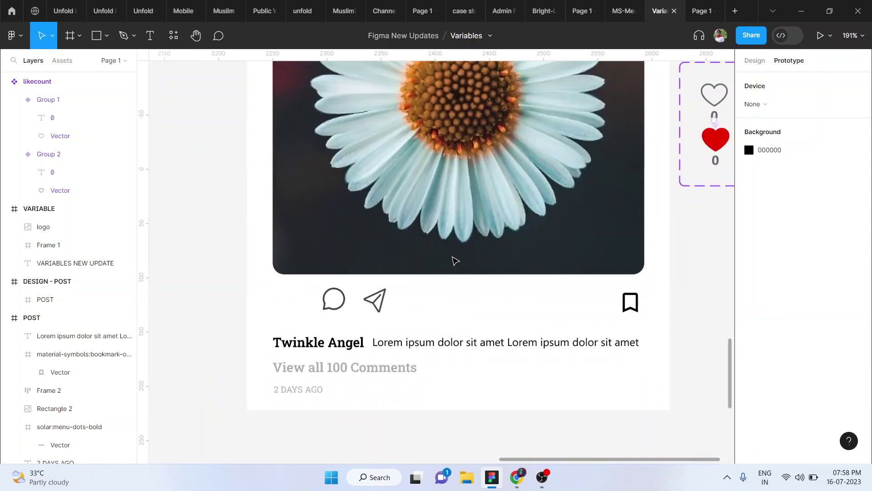
{"action": "left_click", "coordinate": [66, 64]}
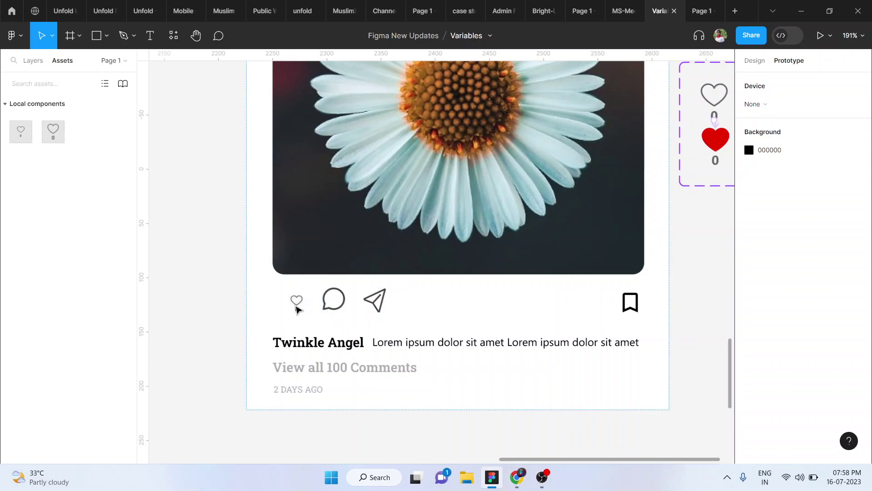
{"action": "mouse_move", "coordinate": [56, 135]}
{"action": "left_mouse_down"}
{"action": "mouse_move", "coordinate": [295, 307]}
{"action": "mouse_move", "coordinate": [290, 300]}
{"action": "left_mouse_up"}
Move the heart component set up to sit just below the purple banner.
{"action": "scroll", "coordinate": [294, 309], "scroll_direction": "up", "scroll_amount": 3, "text": "ctrl"}
{"action": "scroll", "coordinate": [290, 303], "scroll_direction": "down", "scroll_amount": 2, "text": "ctrl"}
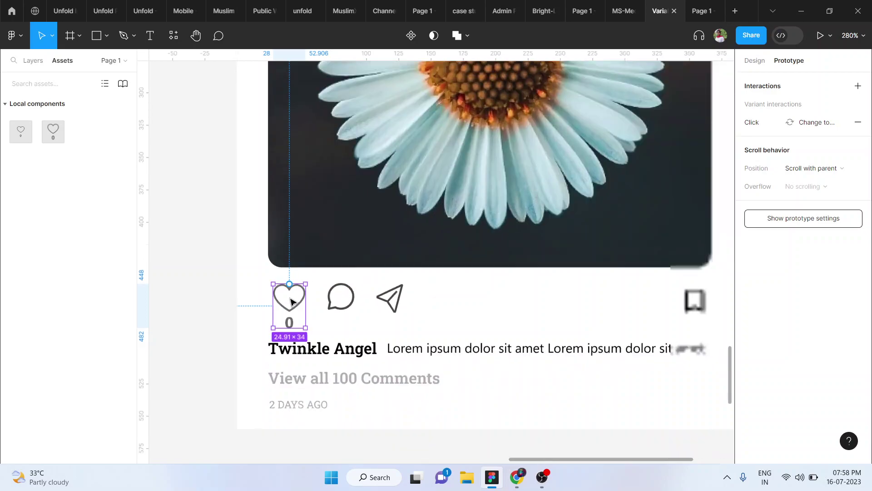
{"action": "scroll", "coordinate": [290, 303], "scroll_direction": "down", "scroll_amount": 3, "text": "ctrl"}
{"action": "scroll", "coordinate": [338, 125], "scroll_direction": "up", "scroll_amount": 1}
{"action": "scroll", "coordinate": [338, 125], "scroll_direction": "up", "scroll_amount": 3}
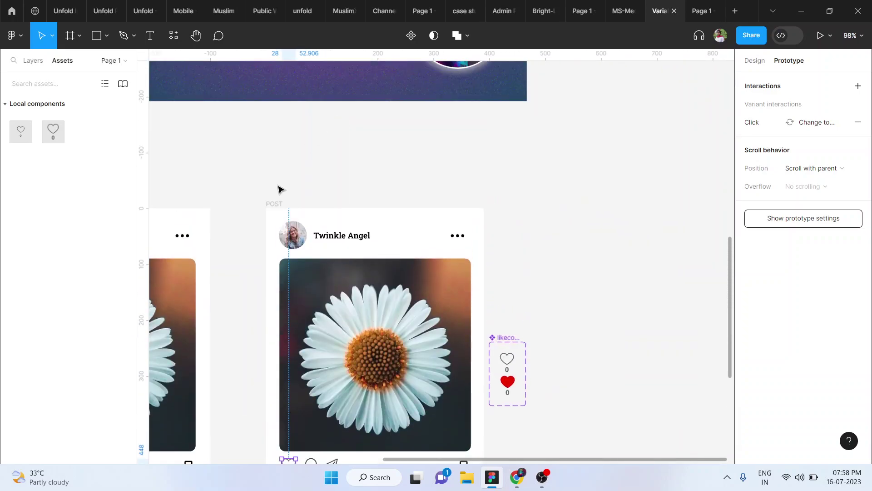
{"action": "scroll", "coordinate": [279, 189], "scroll_direction": "down", "scroll_amount": 4, "text": "ctrl"}
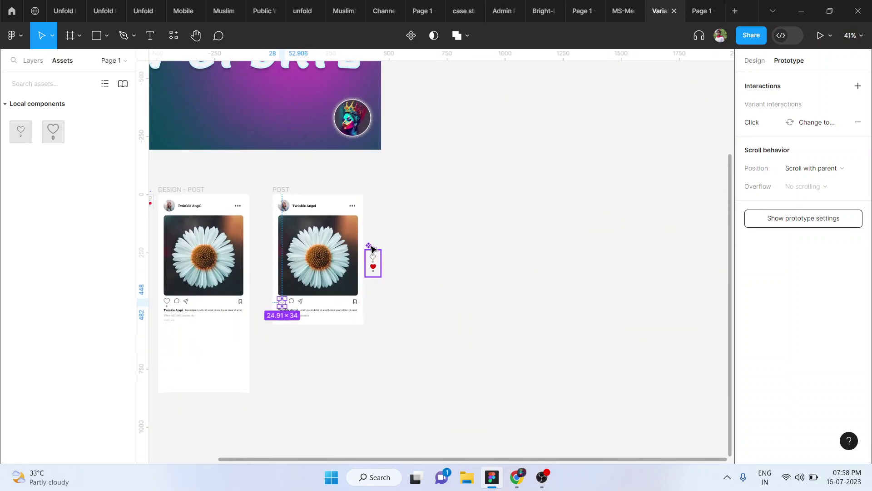
{"action": "left_click_drag", "start_coordinate": [372, 247], "coordinate": [372, 165]}
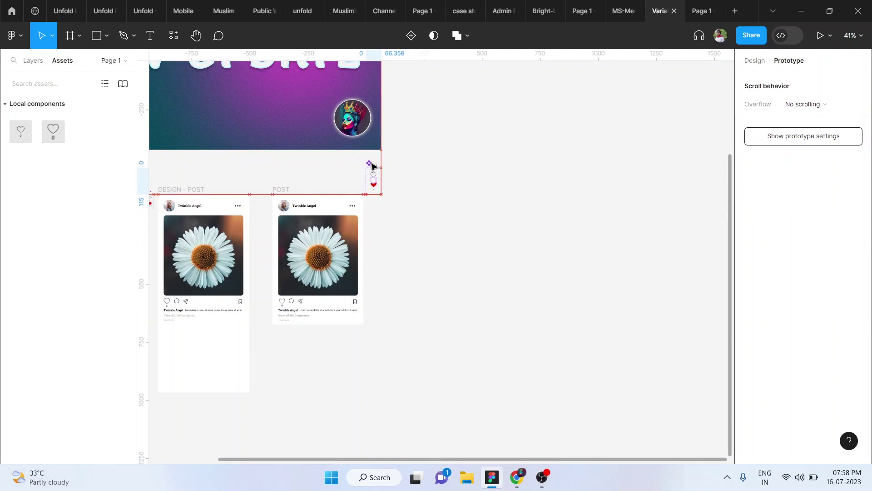
{"action": "left_click", "coordinate": [415, 238]}
{"action": "key", "text": "f"}
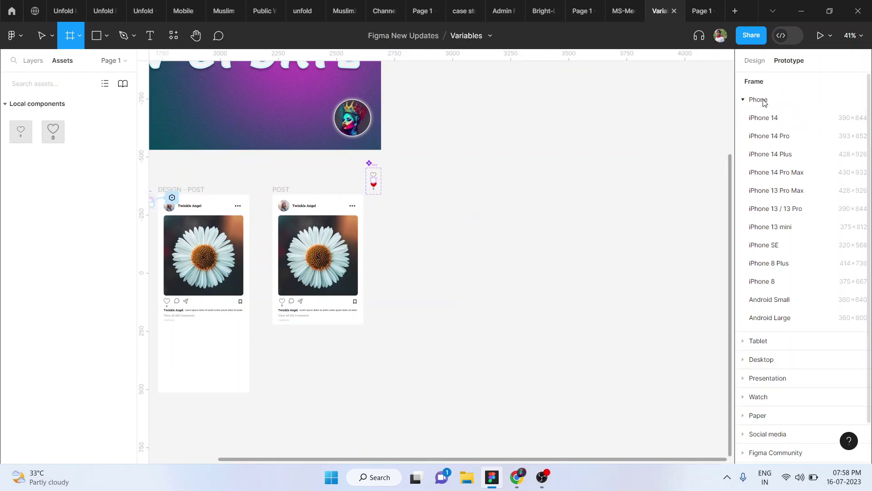
Create a 393×852 iPhone 14 Pro frame beside the posts and move the POST design into it.
{"action": "left_click", "coordinate": [762, 137]}
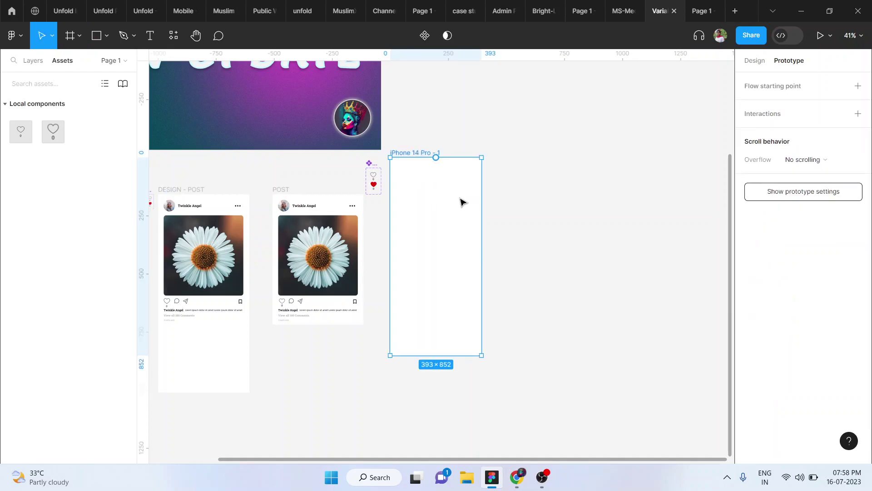
{"action": "left_click_drag", "start_coordinate": [461, 202], "coordinate": [459, 246]}
{"action": "left_click", "coordinate": [281, 195]}
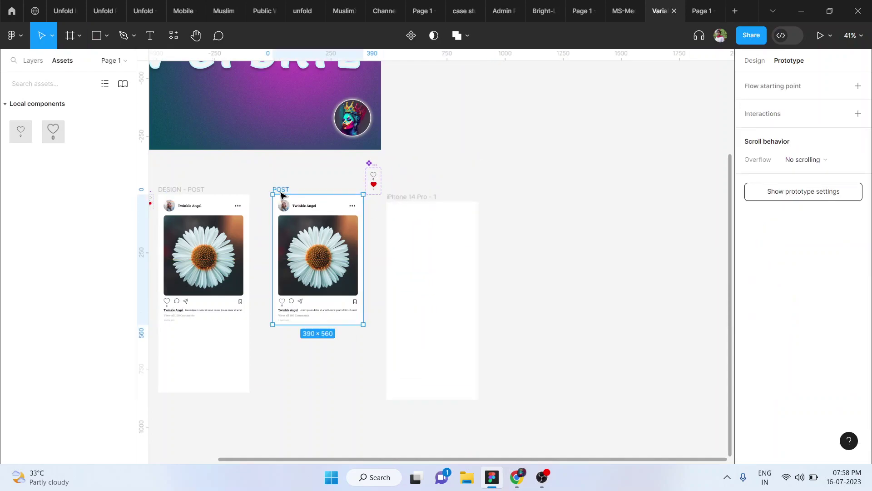
{"action": "left_click_drag", "start_coordinate": [312, 249], "coordinate": [427, 262]}
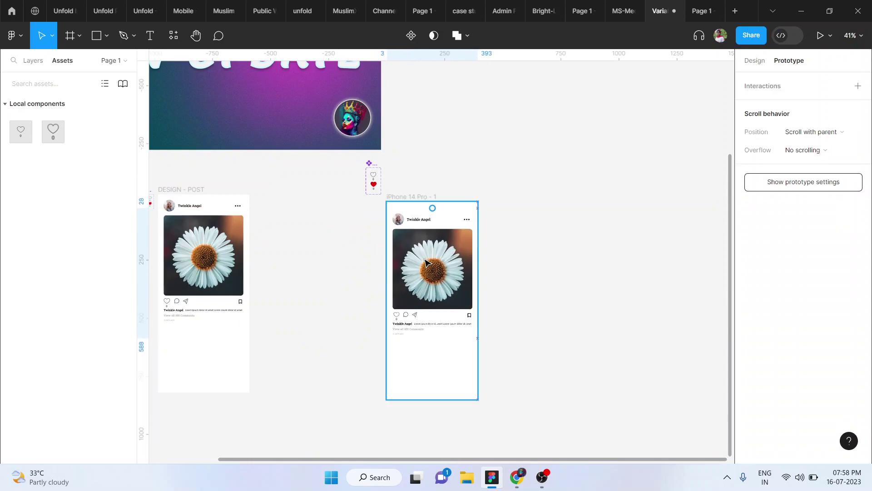
{"action": "scroll", "coordinate": [422, 236], "scroll_direction": "up", "scroll_amount": 3, "text": "ctrl"}
{"action": "scroll", "coordinate": [404, 129], "scroll_direction": "up", "scroll_amount": 4, "text": "ctrl"}
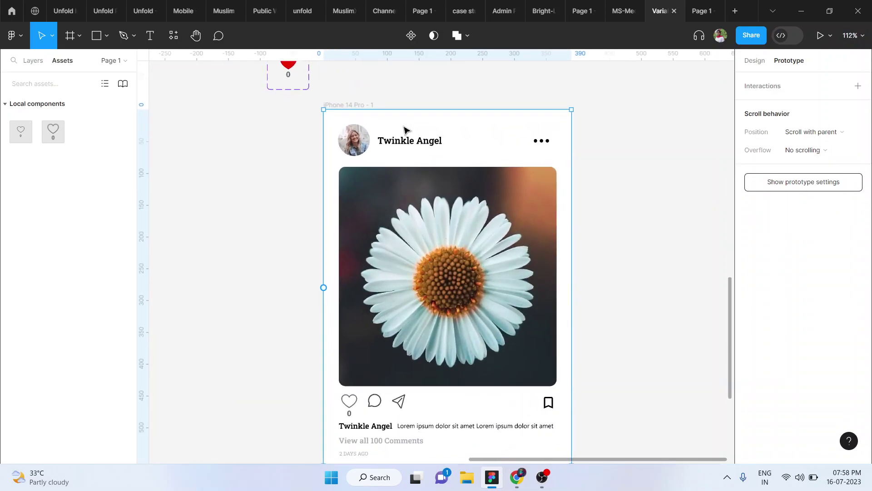
{"action": "left_click", "coordinate": [366, 105]}
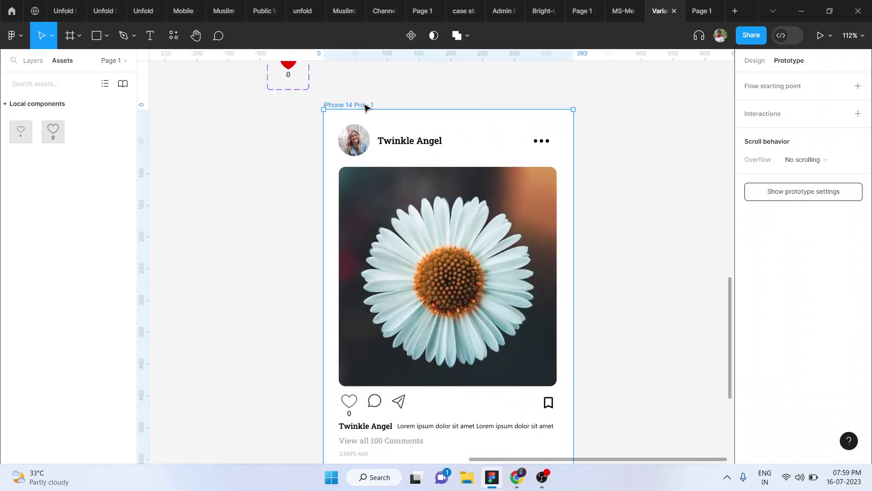
{"action": "left_click", "coordinate": [819, 36]}
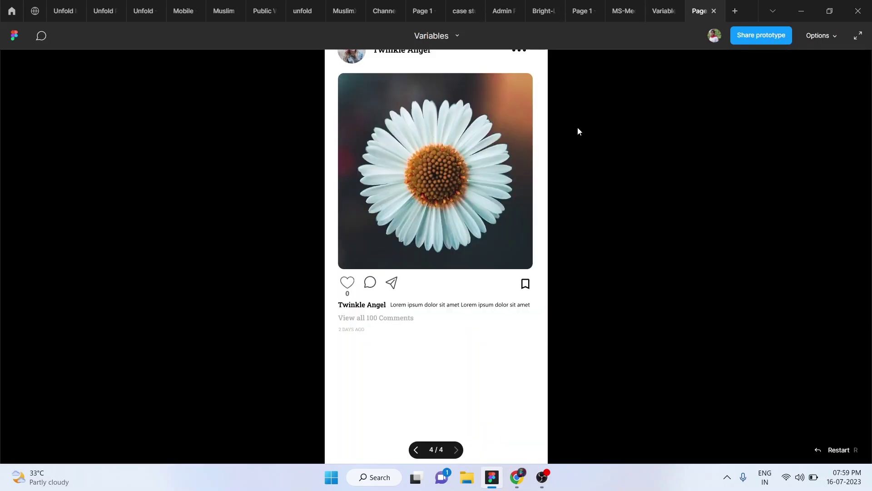
{"action": "left_click", "coordinate": [347, 287]}
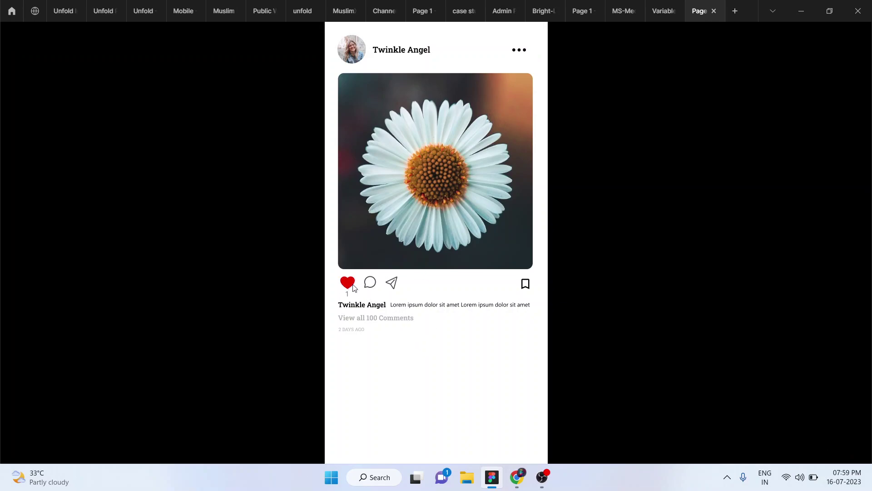
{"action": "left_click", "coordinate": [662, 10]}
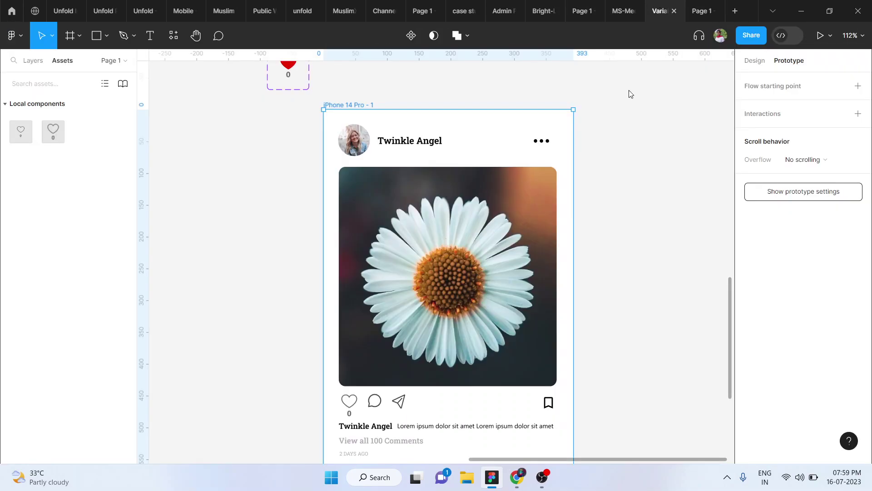
{"action": "scroll", "coordinate": [487, 265], "scroll_direction": "down", "scroll_amount": 5}
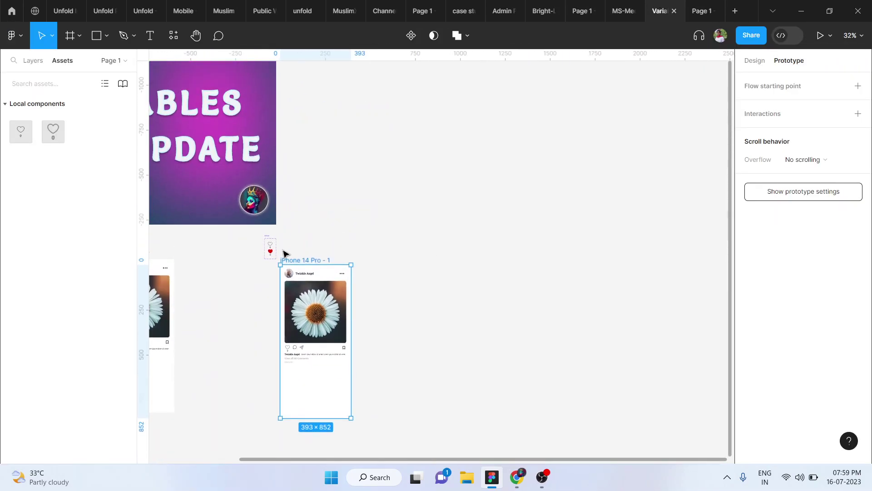
{"action": "scroll", "coordinate": [284, 253], "scroll_direction": "up", "scroll_amount": 5}
{"action": "scroll", "coordinate": [282, 252], "scroll_direction": "up", "scroll_amount": 3}
{"action": "scroll", "coordinate": [282, 251], "scroll_direction": "up", "scroll_amount": 2}
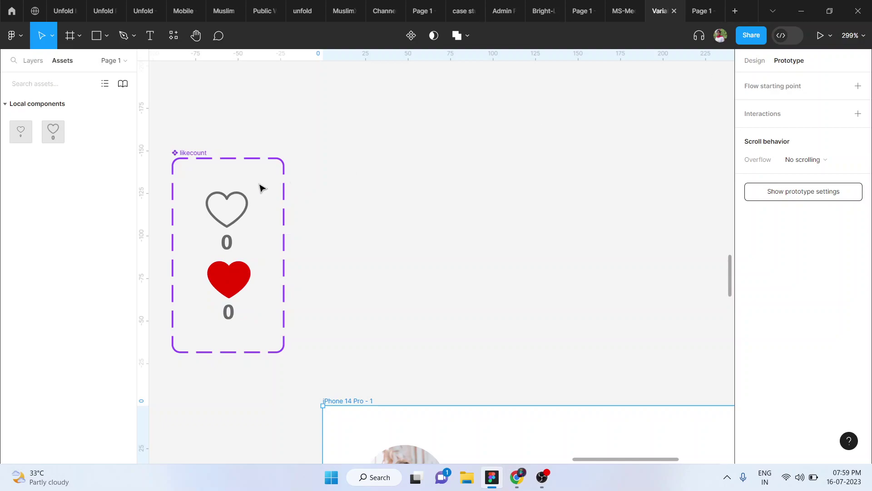
{"action": "left_click", "coordinate": [223, 206]}
{"action": "scroll", "coordinate": [220, 282], "scroll_direction": "up", "scroll_amount": 5}
{"action": "scroll", "coordinate": [220, 282], "scroll_direction": "up", "scroll_amount": 1}
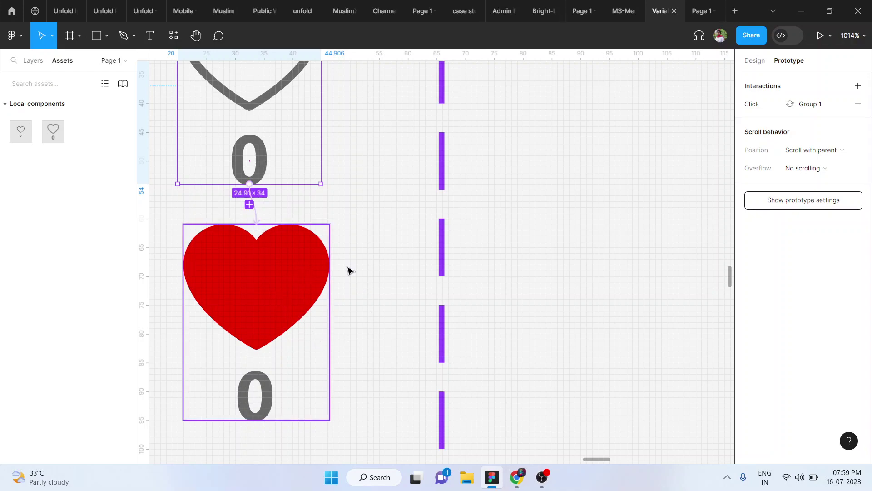
{"action": "scroll", "coordinate": [436, 355], "scroll_direction": "left", "scroll_amount": 5}
{"action": "scroll", "coordinate": [435, 354], "scroll_direction": "up", "scroll_amount": 3}
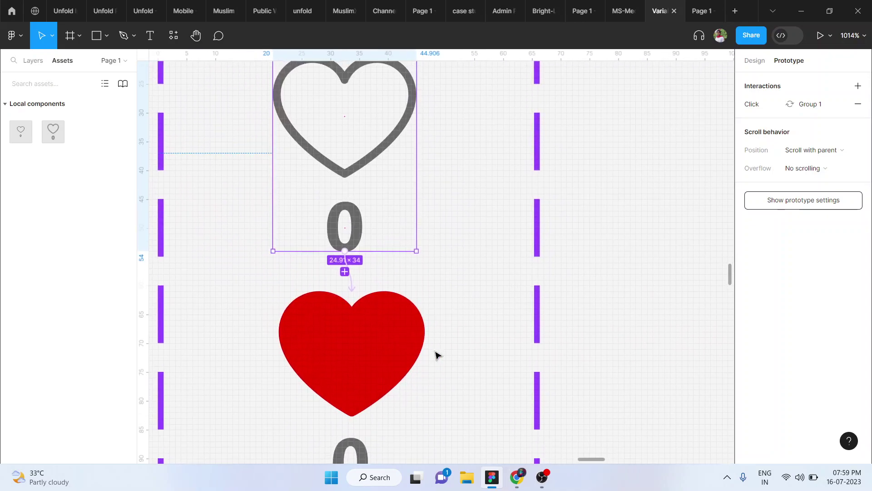
{"action": "scroll", "coordinate": [435, 354], "scroll_direction": "down", "scroll_amount": 2}
{"action": "scroll", "coordinate": [435, 354], "scroll_direction": "left", "scroll_amount": 1}
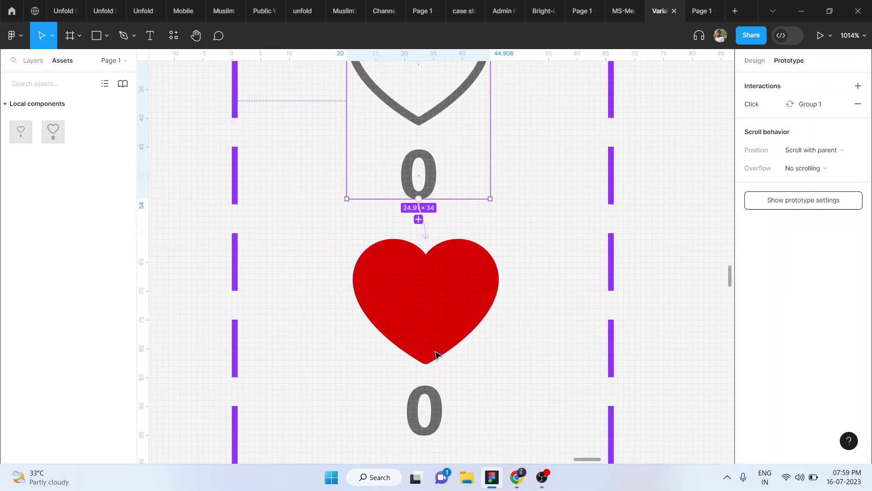
{"action": "scroll", "coordinate": [435, 354], "scroll_direction": "down", "scroll_amount": 1, "text": "ctrl"}
{"action": "scroll", "coordinate": [435, 354], "scroll_direction": "up", "scroll_amount": 1}
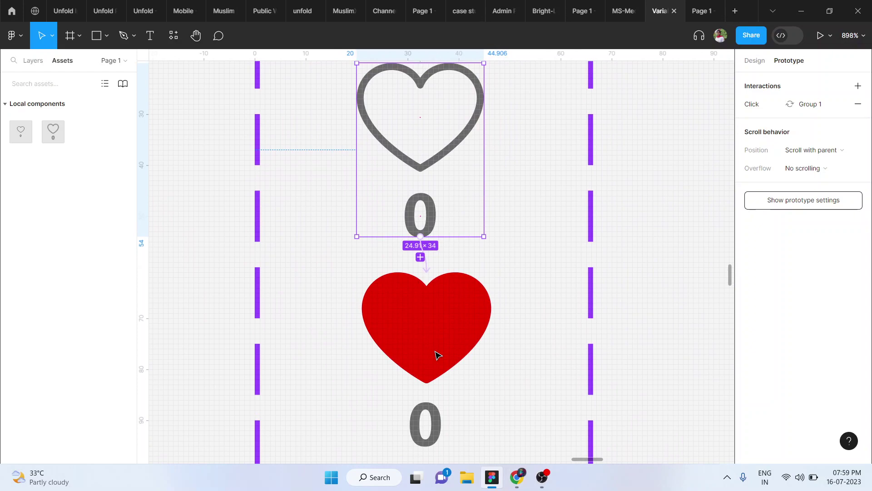
{"action": "mouse_move", "coordinate": [426, 300]}
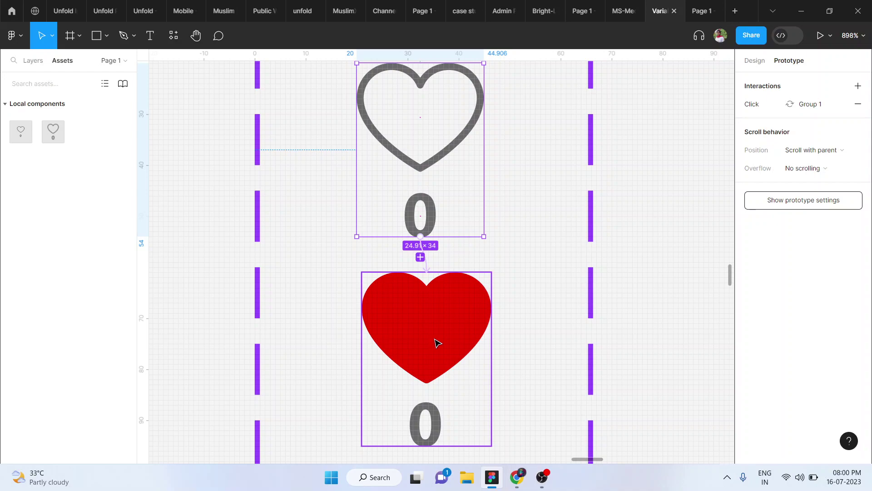
Give the red heart variant a click action that sets likecount to likecount + 1.
{"action": "scroll", "coordinate": [436, 343], "scroll_direction": "down", "scroll_amount": 3}
{"action": "left_click", "coordinate": [437, 343]}
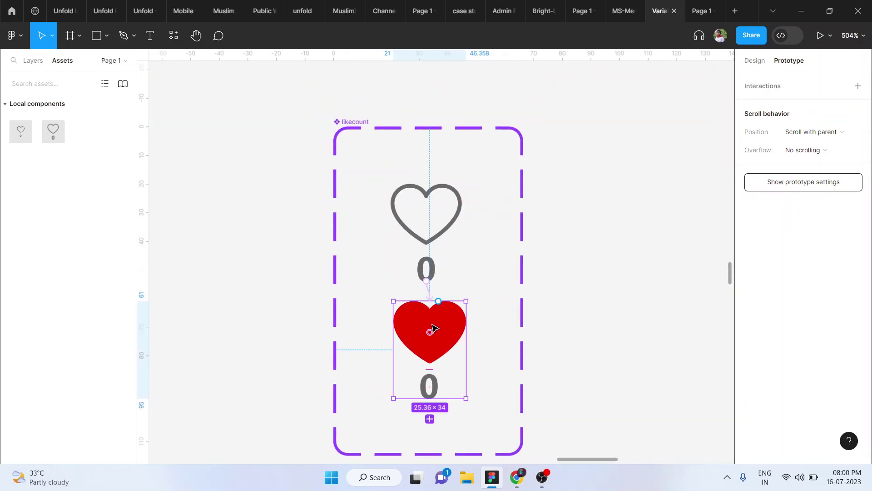
{"action": "left_click", "coordinate": [774, 88]}
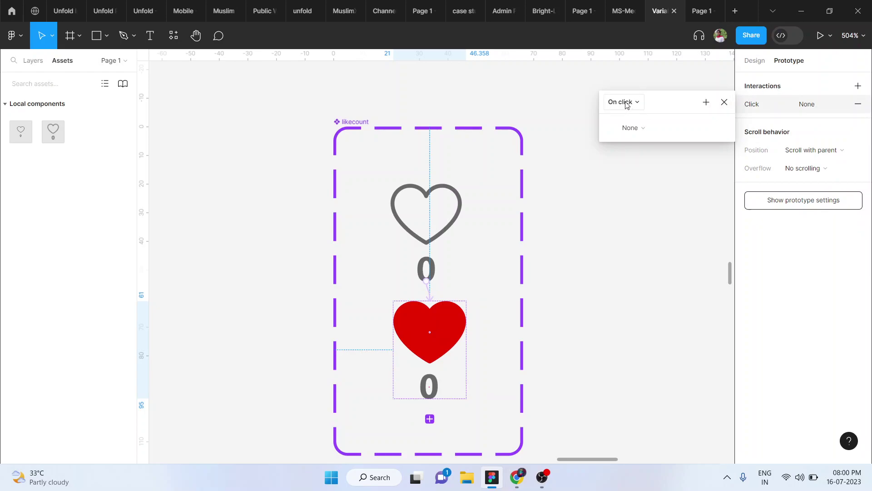
{"action": "left_click", "coordinate": [705, 102]}
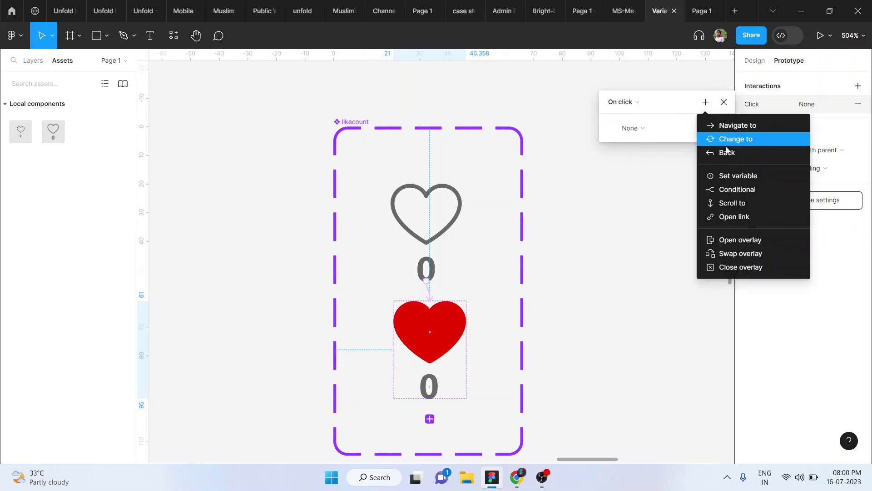
{"action": "left_click", "coordinate": [741, 180]}
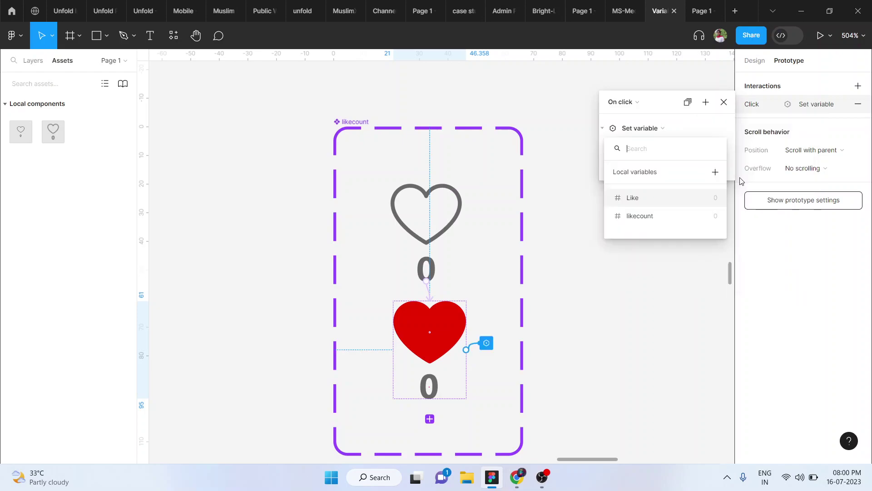
{"action": "left_click", "coordinate": [635, 217]}
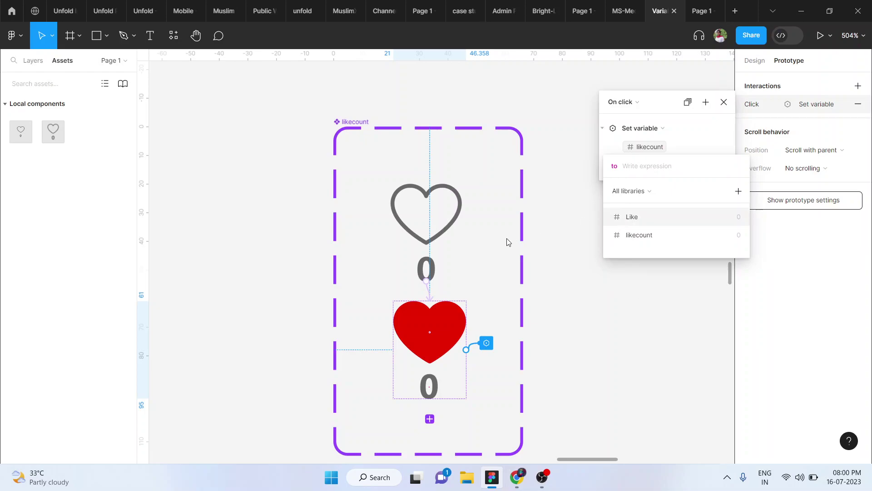
{"action": "left_click", "coordinate": [632, 235]}
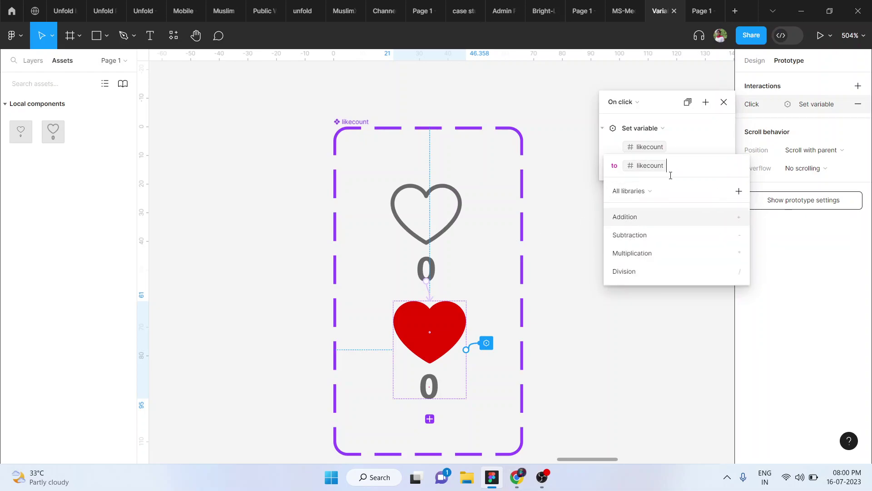
{"action": "type", "text": " + 1"}
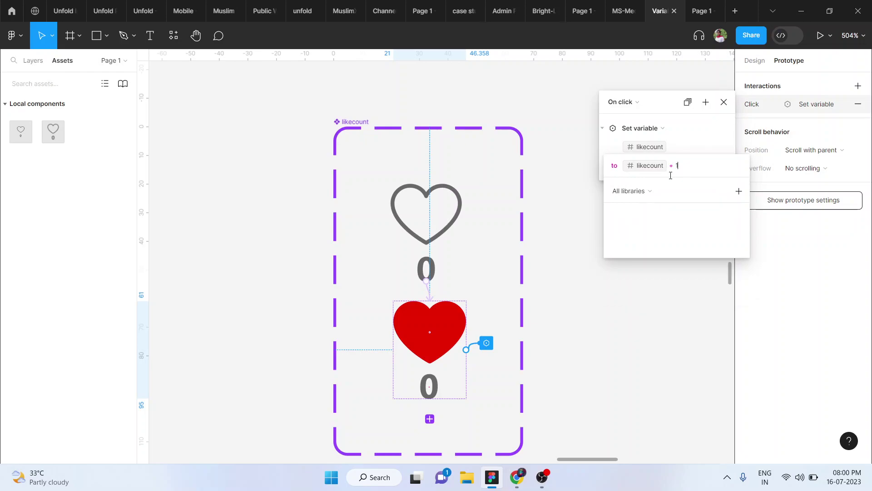
{"action": "key", "text": "Return"}
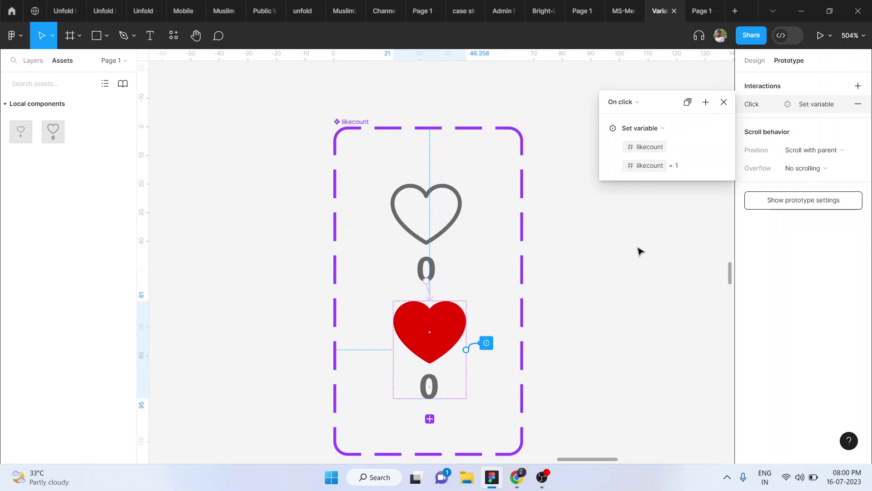
{"action": "left_click", "coordinate": [655, 253]}
Zoom out, select the iPhone 14 Pro frame and start presenting the prototype.
{"action": "scroll", "coordinate": [657, 253], "scroll_direction": "down", "scroll_amount": 3}
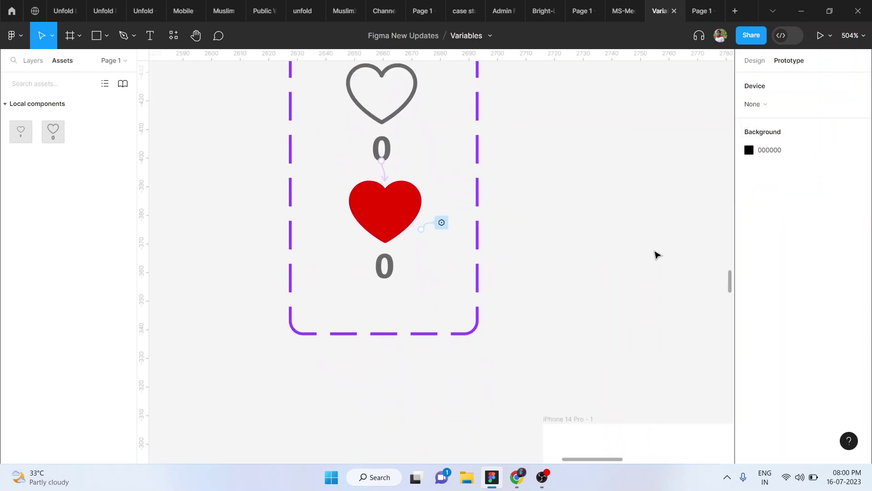
{"action": "scroll", "coordinate": [655, 253], "scroll_direction": "down", "scroll_amount": 3, "text": "ctrl"}
{"action": "scroll", "coordinate": [656, 253], "scroll_direction": "down", "scroll_amount": 4}
{"action": "scroll", "coordinate": [656, 253], "scroll_direction": "right", "scroll_amount": 3}
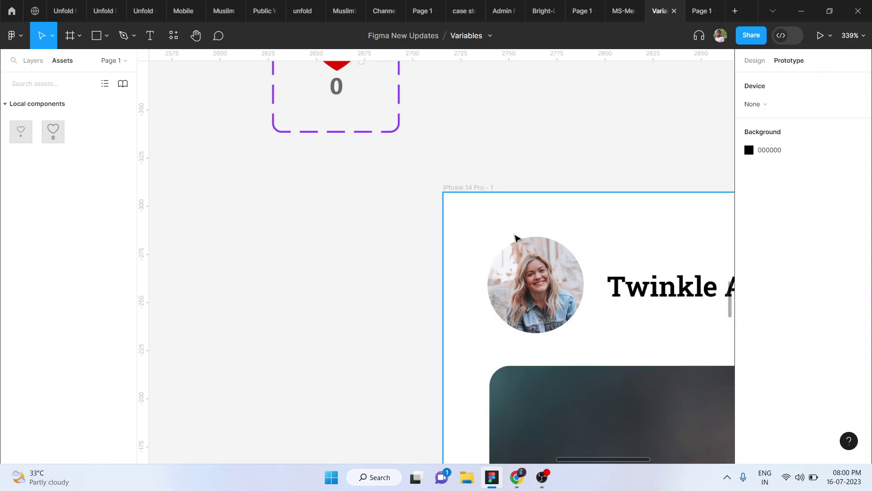
{"action": "scroll", "coordinate": [515, 237], "scroll_direction": "down", "scroll_amount": 3, "text": "ctrl"}
{"action": "scroll", "coordinate": [516, 238], "scroll_direction": "down", "scroll_amount": 3, "text": "ctrl"}
{"action": "scroll", "coordinate": [517, 238], "scroll_direction": "down", "scroll_amount": 5, "text": "ctrl"}
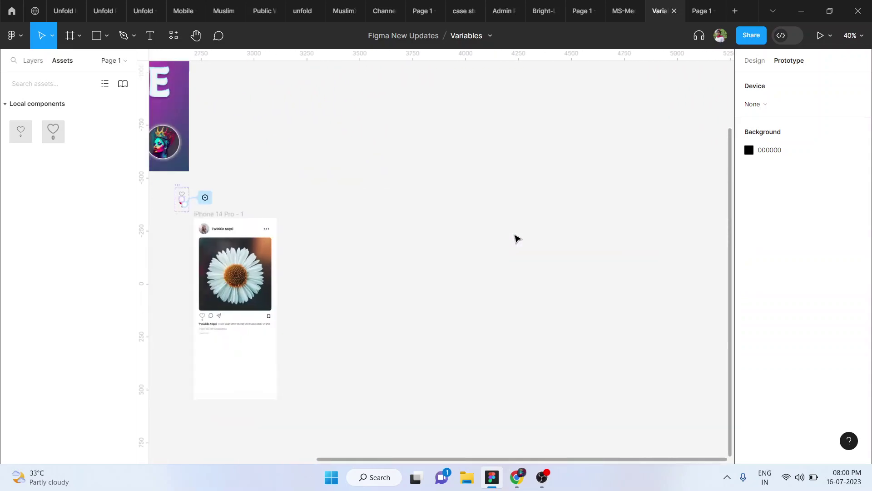
{"action": "scroll", "coordinate": [516, 238], "scroll_direction": "down", "scroll_amount": 3, "text": "ctrl"}
{"action": "scroll", "coordinate": [500, 234], "scroll_direction": "left", "scroll_amount": 3}
{"action": "scroll", "coordinate": [447, 230], "scroll_direction": "up", "scroll_amount": 5, "text": "ctrl"}
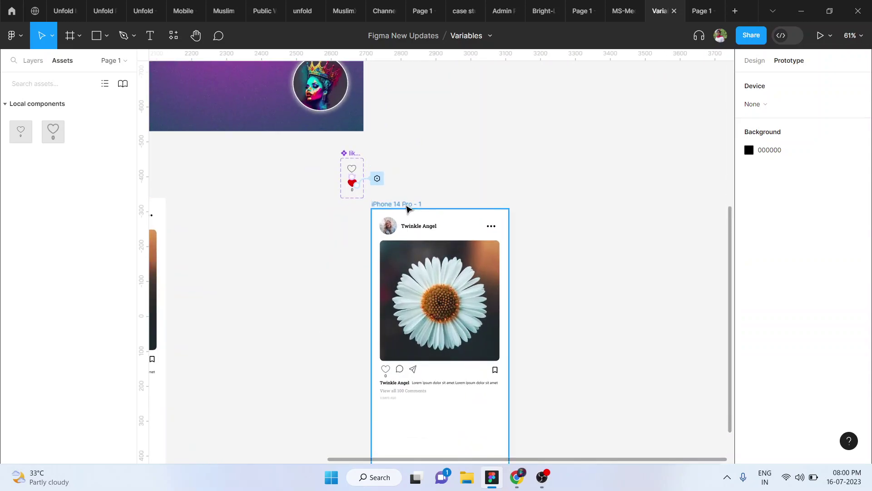
{"action": "left_click", "coordinate": [407, 208]}
{"action": "left_click", "coordinate": [820, 36]}
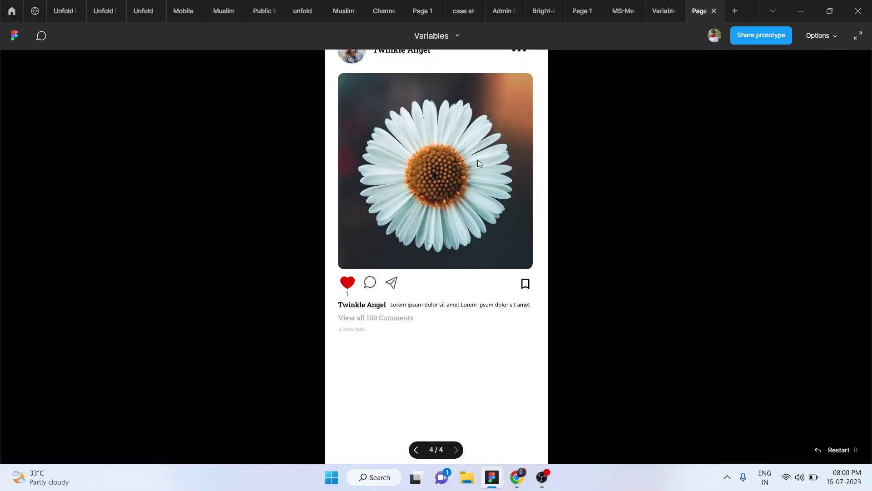
Tap the heart twice in the prototype to check the like count increments.
{"action": "left_click", "coordinate": [352, 285]}
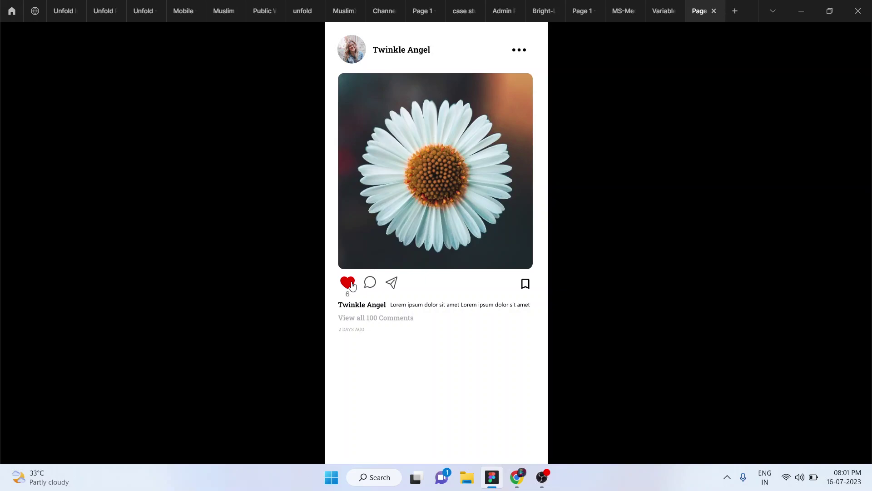
{"action": "left_click", "coordinate": [353, 286]}
Move the likecount heart component set beside the top of the iPhone 14 Pro frame and inspect it.
{"action": "left_click", "coordinate": [661, 11]}
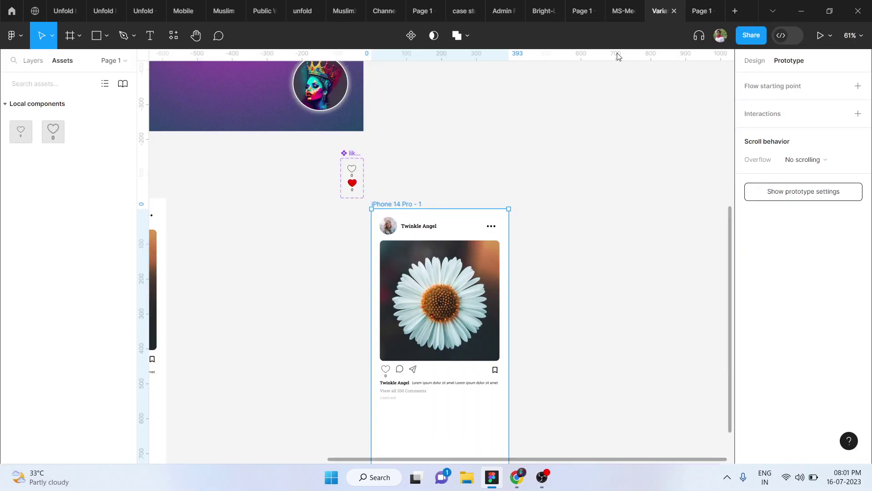
{"action": "scroll", "coordinate": [463, 307], "scroll_direction": "down", "scroll_amount": 2}
{"action": "scroll", "coordinate": [463, 306], "scroll_direction": "up", "scroll_amount": 3}
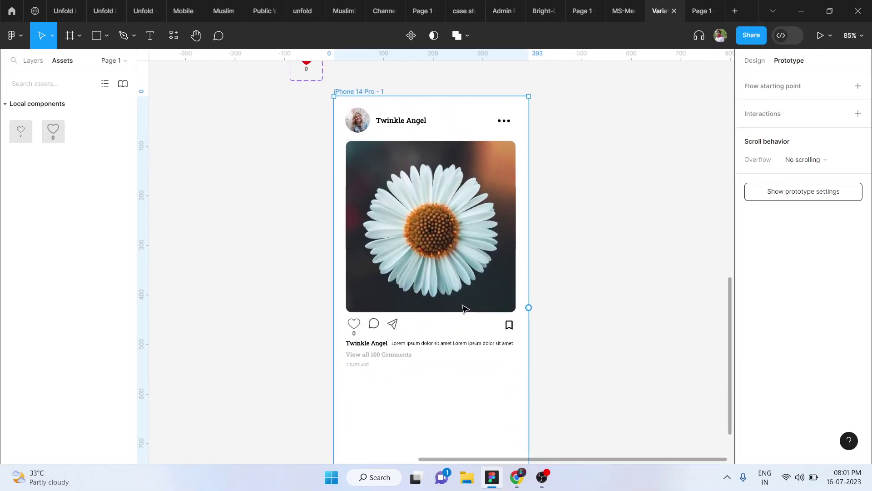
{"action": "left_click", "coordinate": [610, 330]}
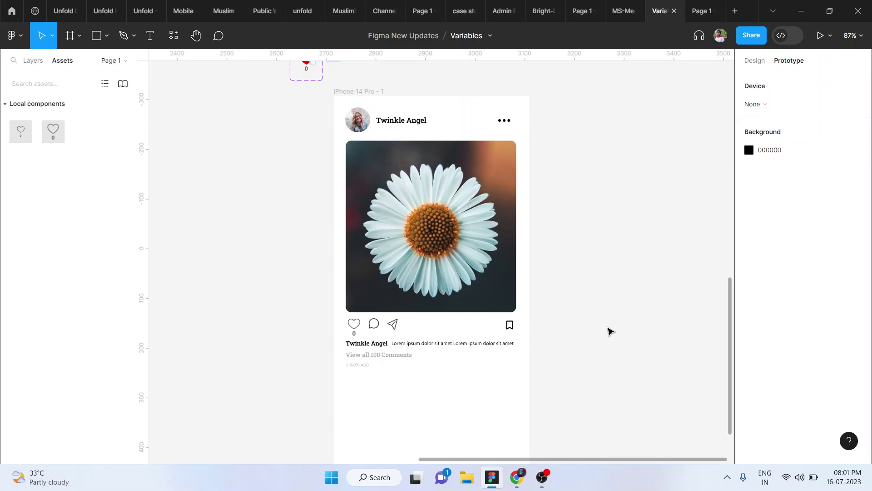
{"action": "scroll", "coordinate": [610, 331], "scroll_direction": "up", "scroll_amount": 3}
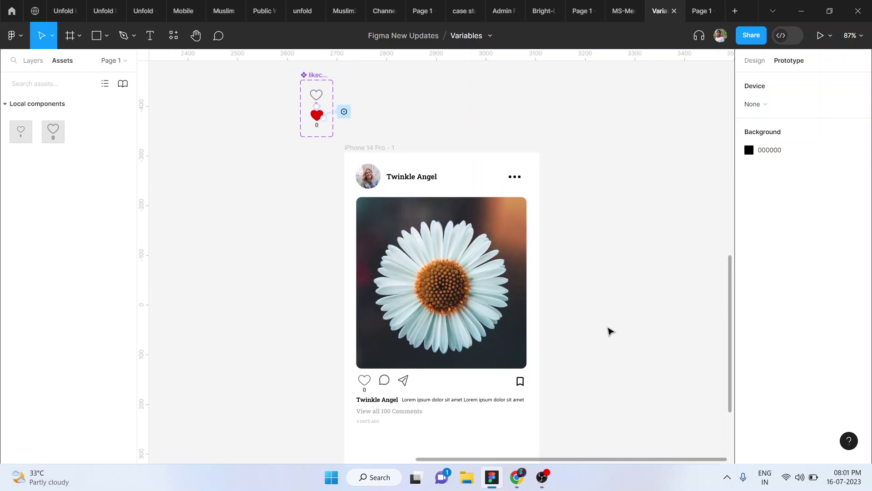
{"action": "scroll", "coordinate": [610, 330], "scroll_direction": "down", "scroll_amount": 3, "text": "ctrl"}
{"action": "left_click_drag", "start_coordinate": [406, 174], "coordinate": [407, 223]}
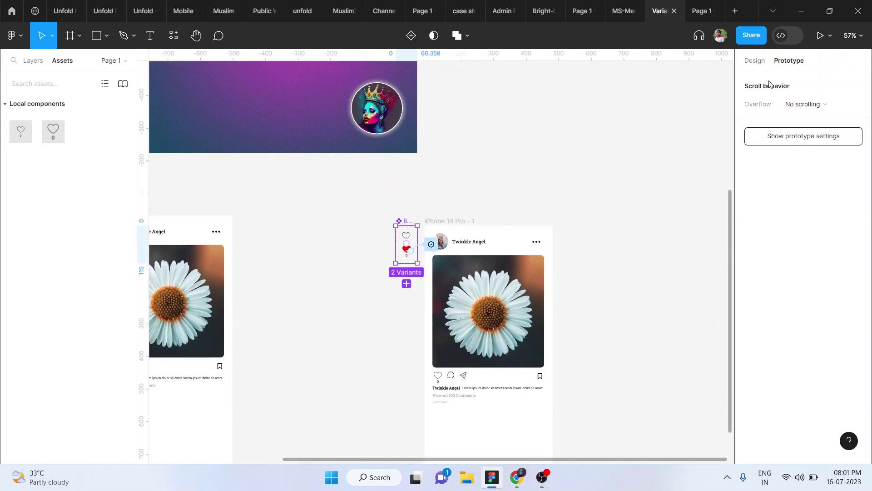
{"action": "left_click", "coordinate": [754, 61]}
{"action": "scroll", "coordinate": [477, 254], "scroll_direction": "up", "scroll_amount": 1, "text": "ctrl"}
{"action": "scroll", "coordinate": [477, 254], "scroll_direction": "up", "scroll_amount": 4, "text": "ctrl"}
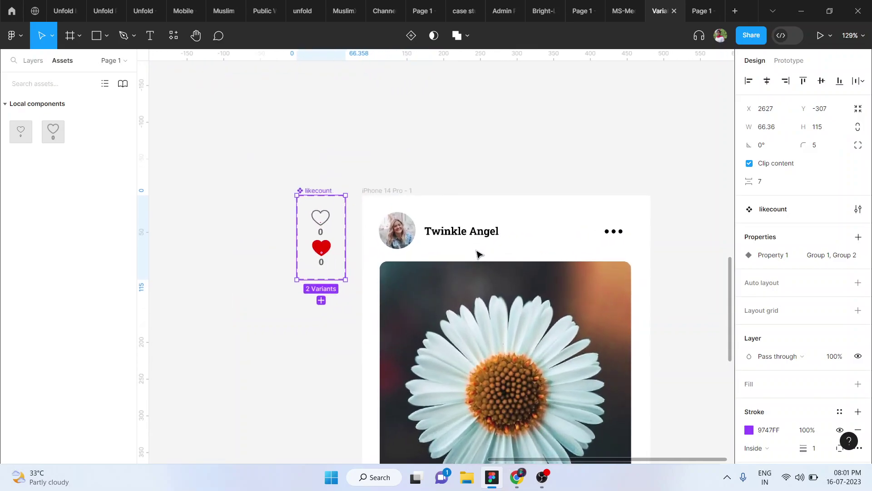
{"action": "scroll", "coordinate": [477, 254], "scroll_direction": "down", "scroll_amount": 2}
{"action": "scroll", "coordinate": [477, 253], "scroll_direction": "down", "scroll_amount": 2}
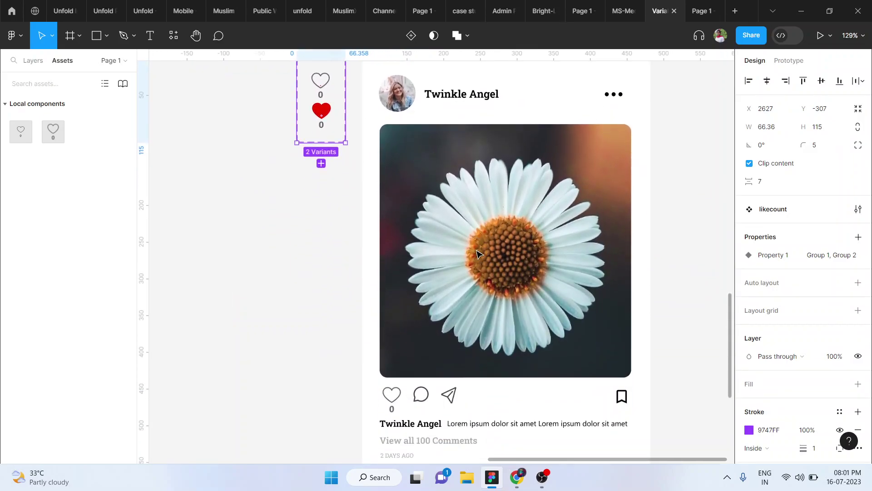
{"action": "scroll", "coordinate": [477, 254], "scroll_direction": "down", "scroll_amount": 2, "text": "ctrl"}
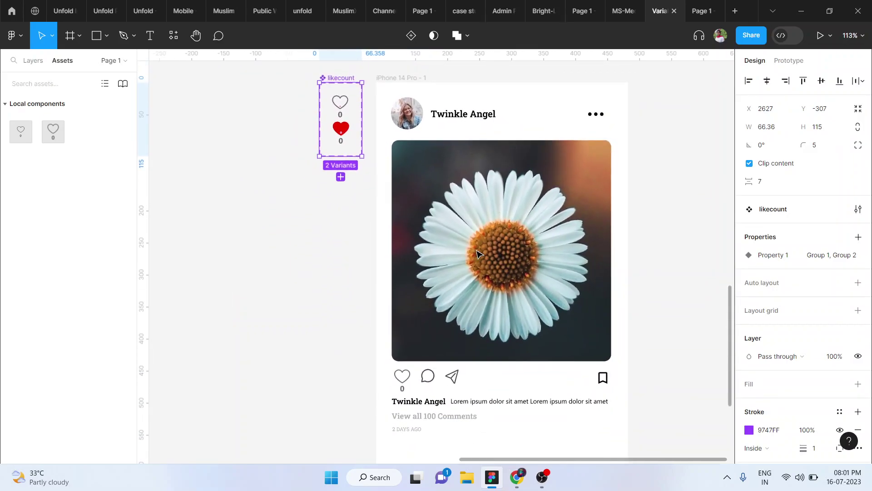